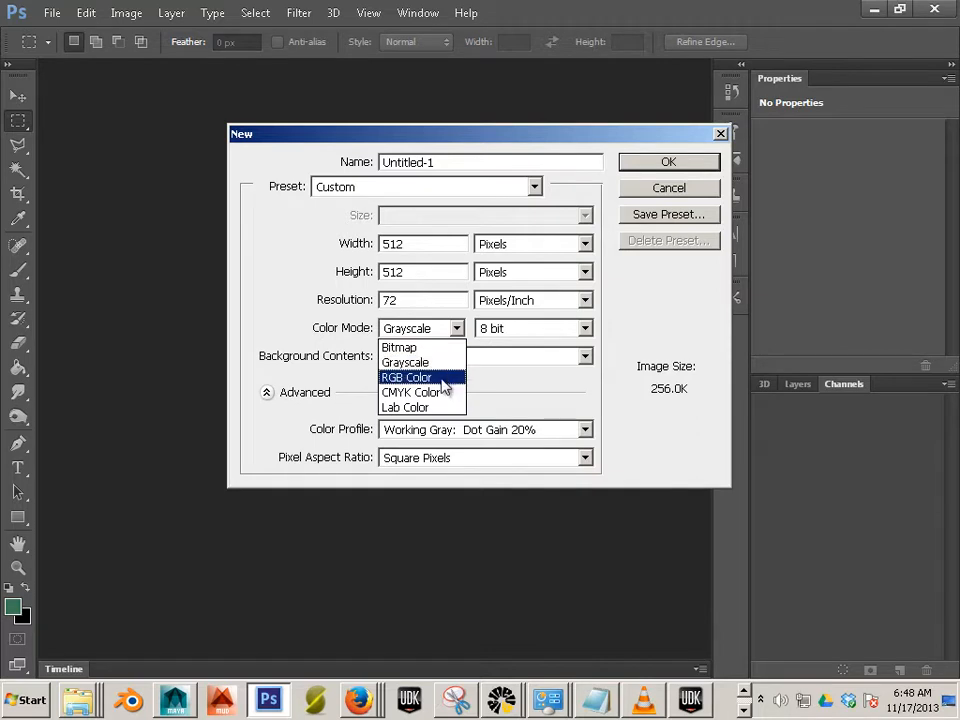
# - Create a new 512 by 512 pixel document in RGB Color, 8 bit, 72 pixels/inch, with transparent background contents
pyautogui.click(447, 377)
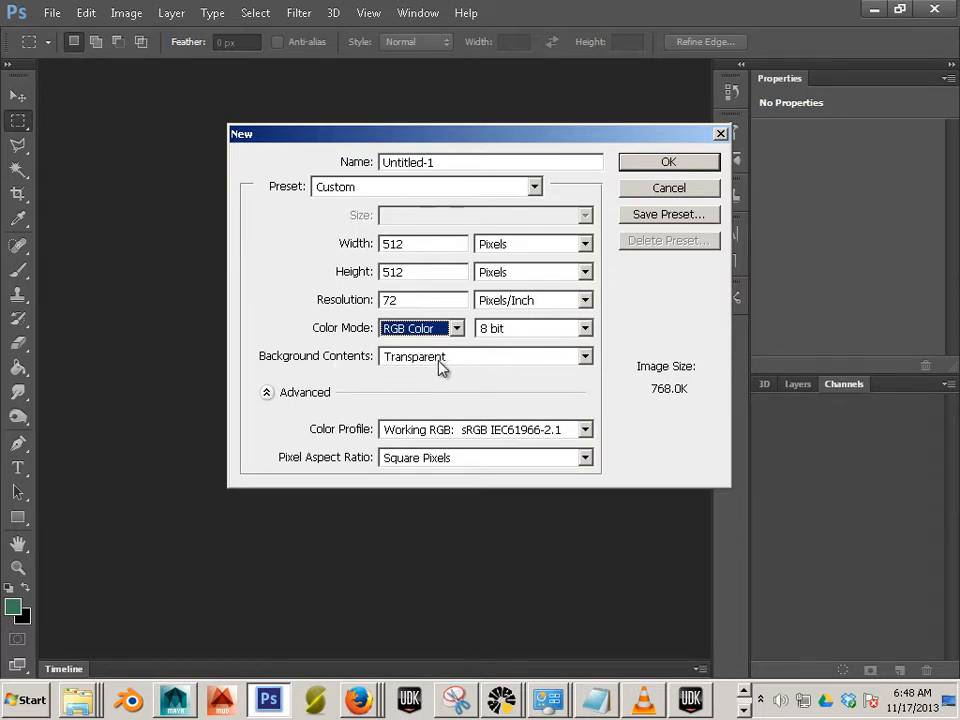
pyautogui.click(666, 163)
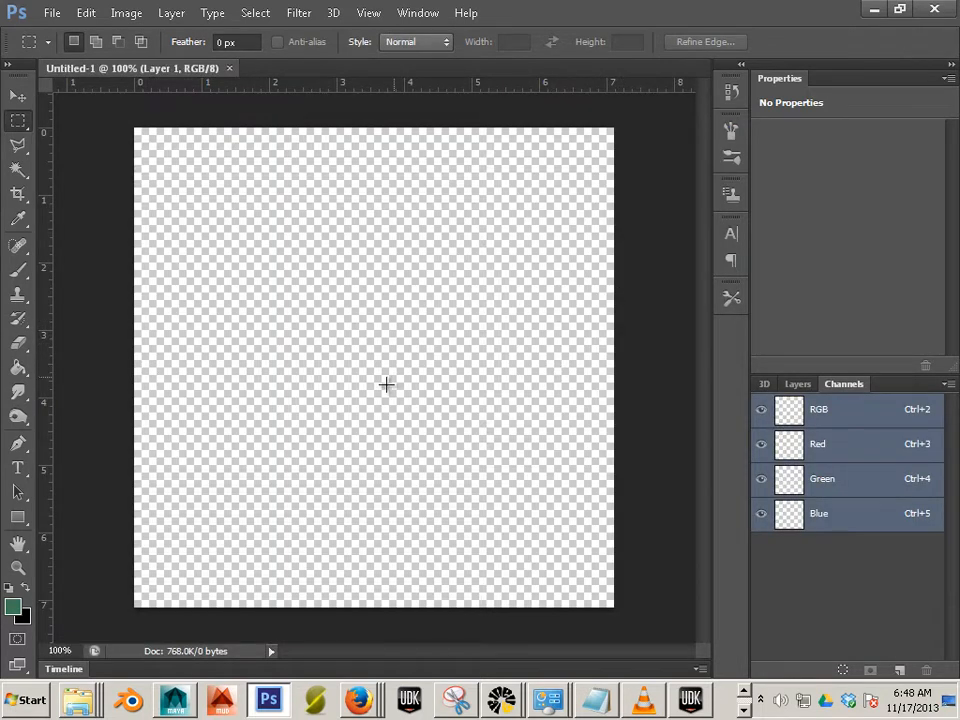
# - Make a circular selection about 5.2 inches in diameter with the Elliptical Marquee tool and centre it on the canvas
pyautogui.click(21, 121)
pyautogui.click(110, 135)
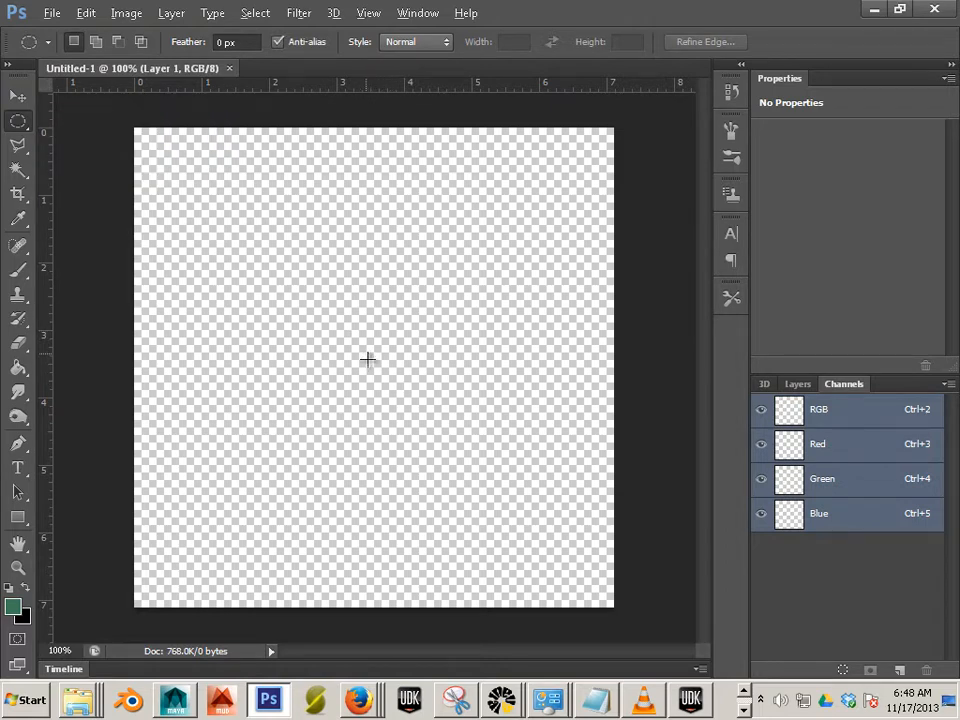
pyautogui.keyDown('alt'); pyautogui.keyDown('shift'); pyautogui.moveTo(366, 360); pyautogui.dragTo(545, 600); pyautogui.keyUp('shift'); pyautogui.keyUp('alt')
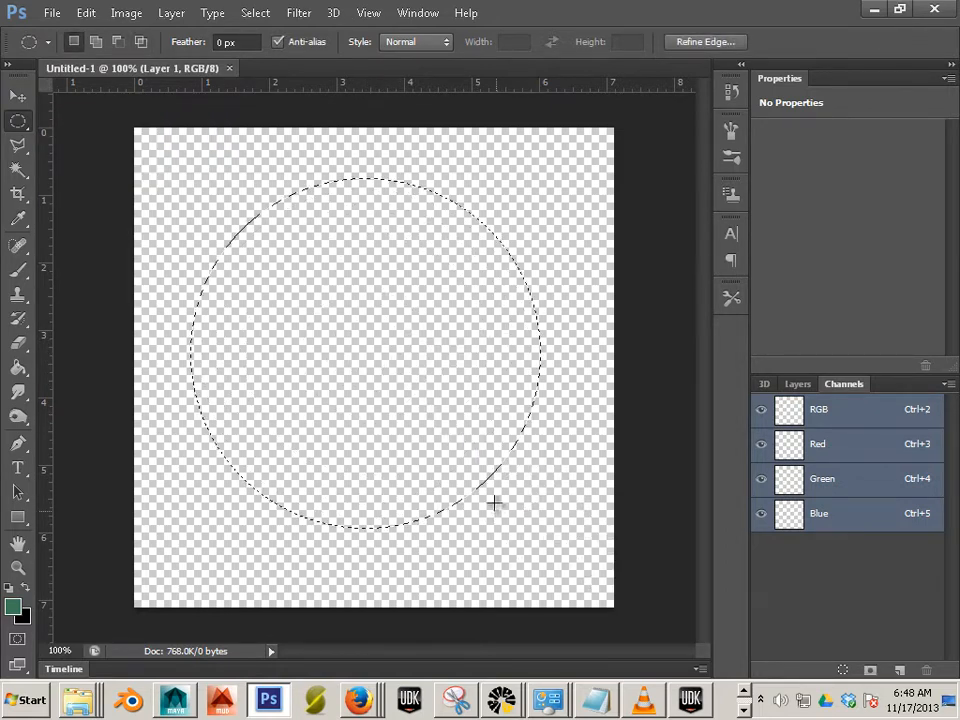
pyautogui.moveTo(494, 479); pyautogui.dragTo(502, 487)
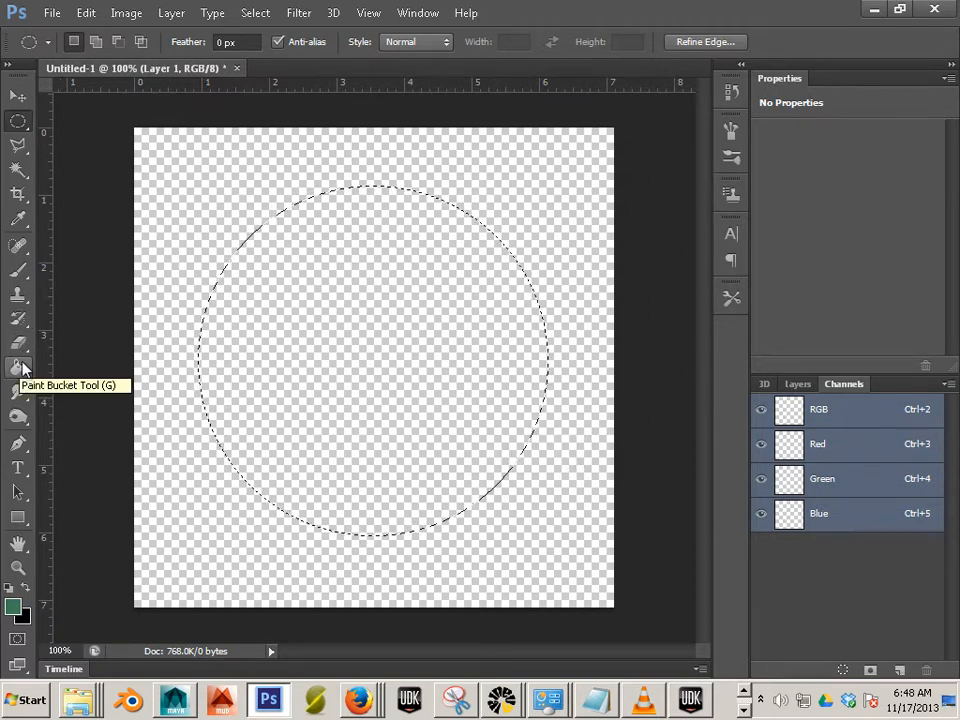
# - Activate the Gradient tool and choose the opaque rainbow gradient preset
pyautogui.moveTo(22, 369); pyautogui.dragTo(62, 366)
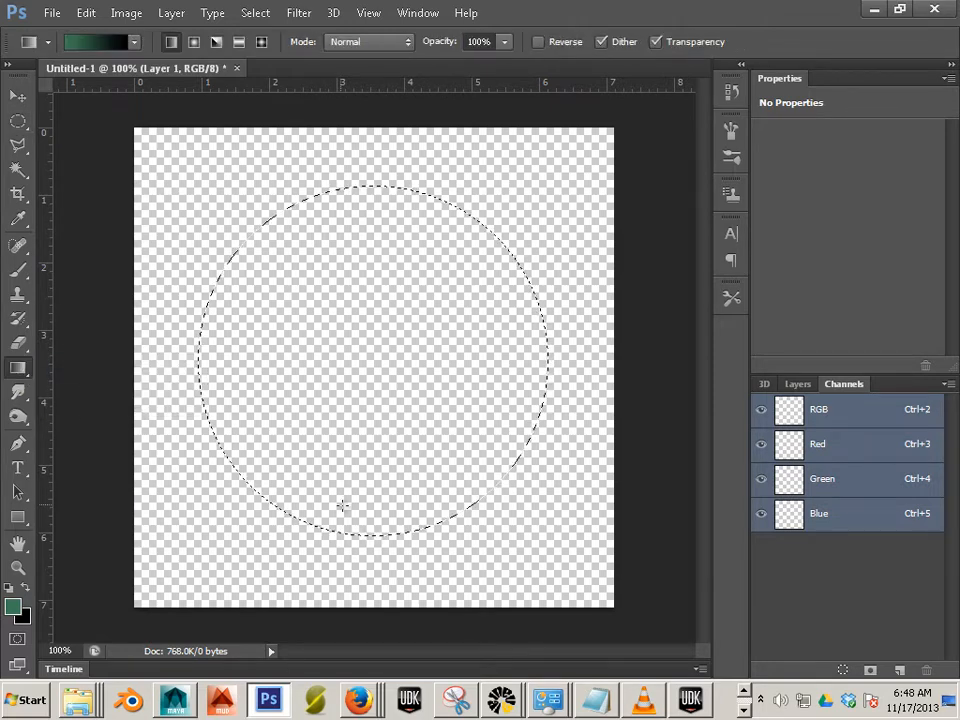
pyautogui.click(135, 43)
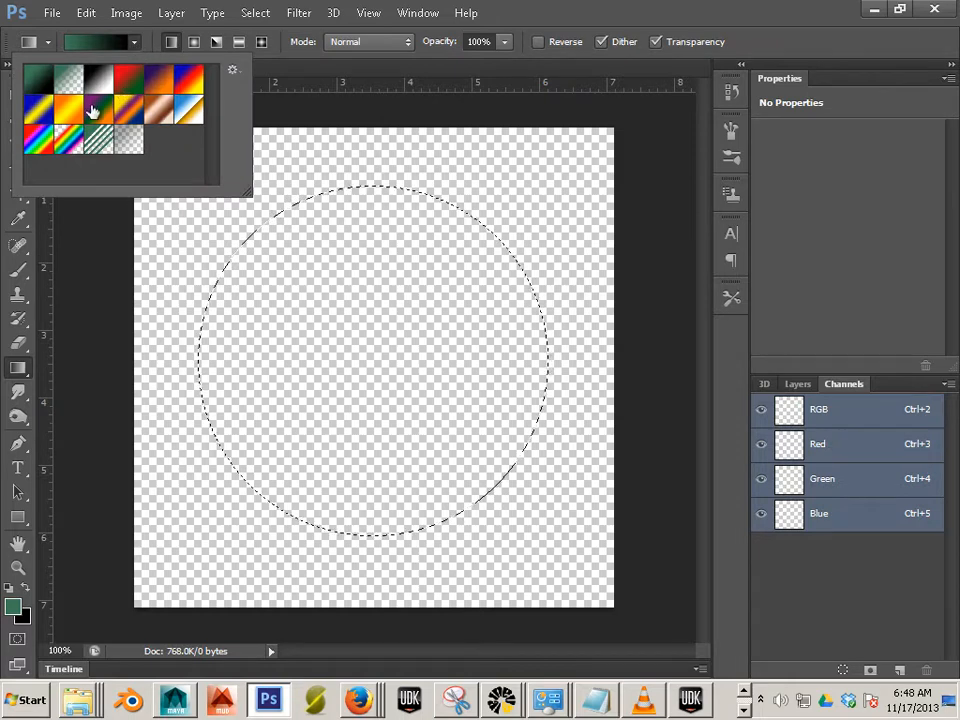
pyautogui.click(37, 144)
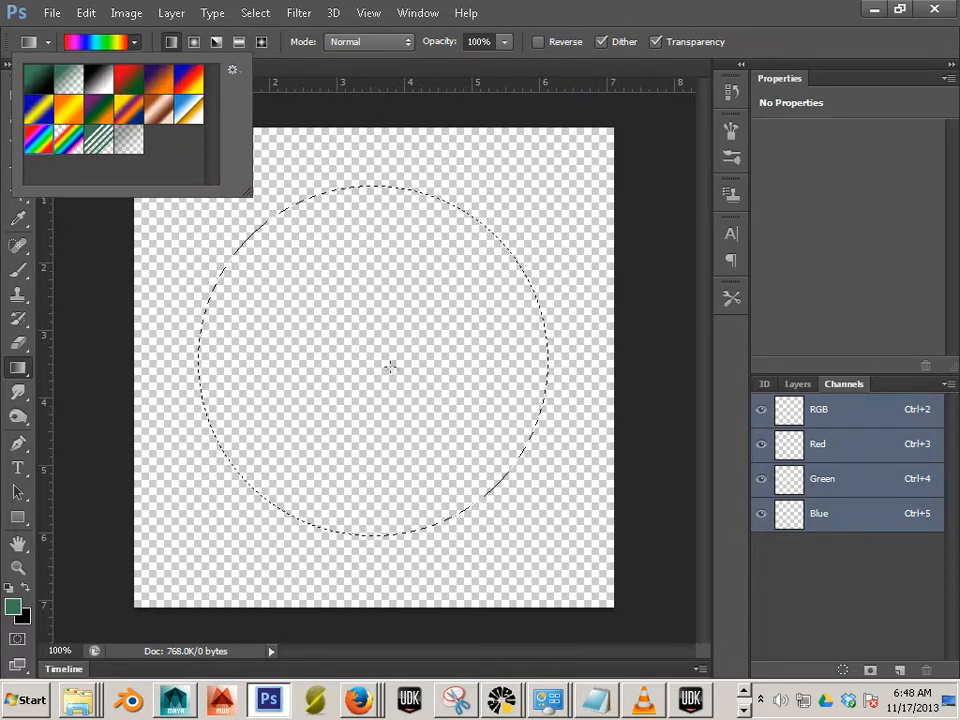
pyautogui.click(369, 364)
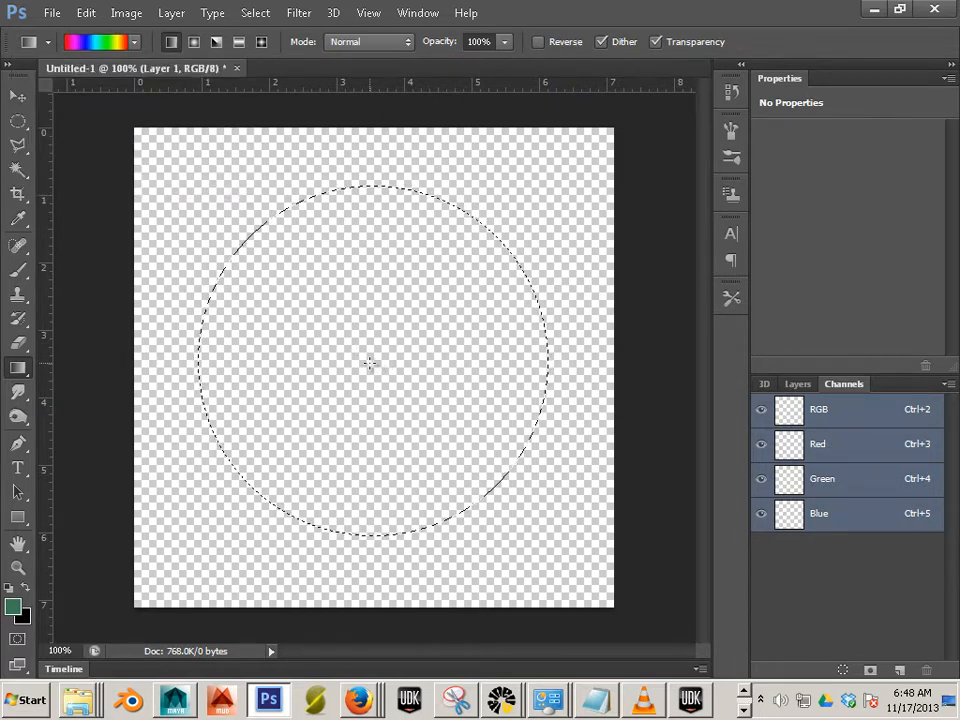
# - Fill the circular selection with a radial rainbow gradient running from its centre to just beyond its edge
pyautogui.moveTo(369, 364); pyautogui.dragTo(505, 495)
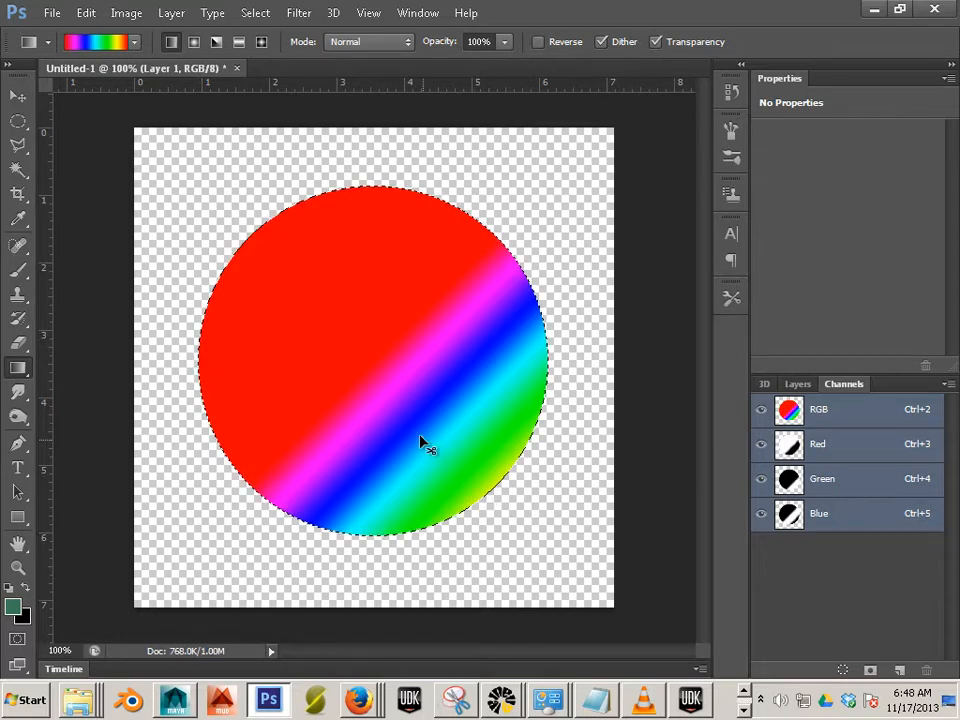
pyautogui.hotkey('ctrl', 'z')
pyautogui.click(193, 42)
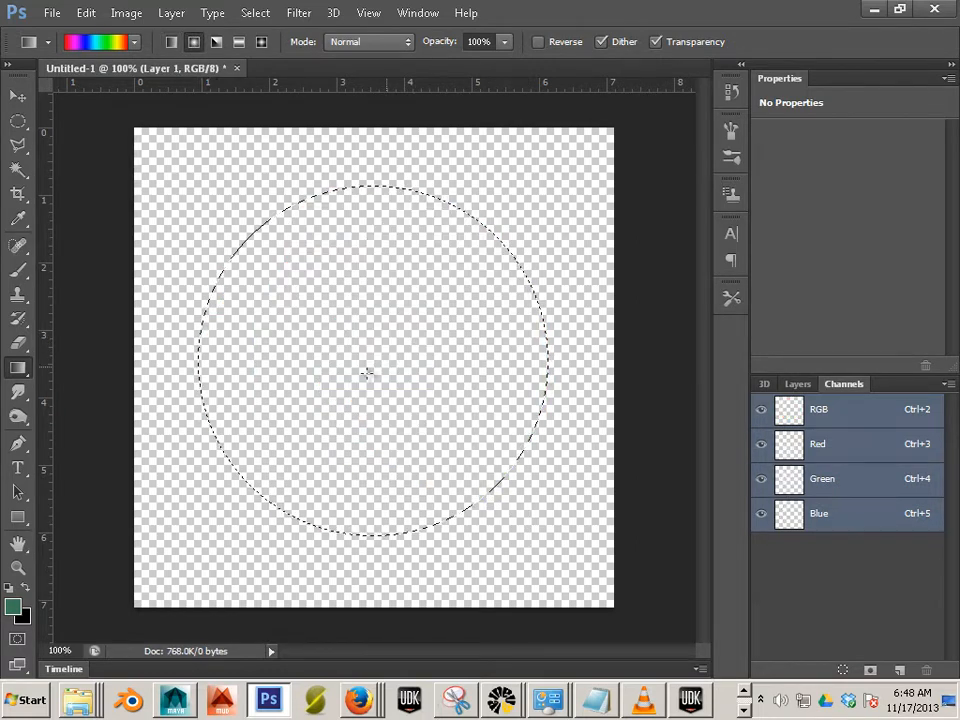
pyautogui.moveTo(367, 373); pyautogui.dragTo(486, 242)
pyautogui.hotkey('ctrl', 'z')
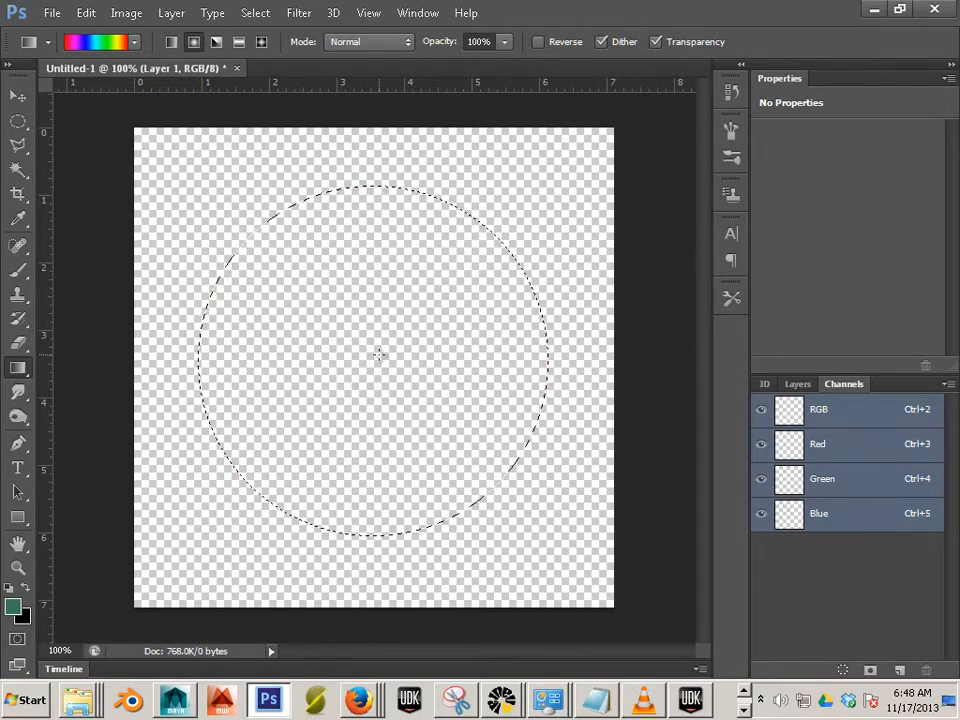
pyautogui.moveTo(379, 354); pyautogui.dragTo(536, 210)
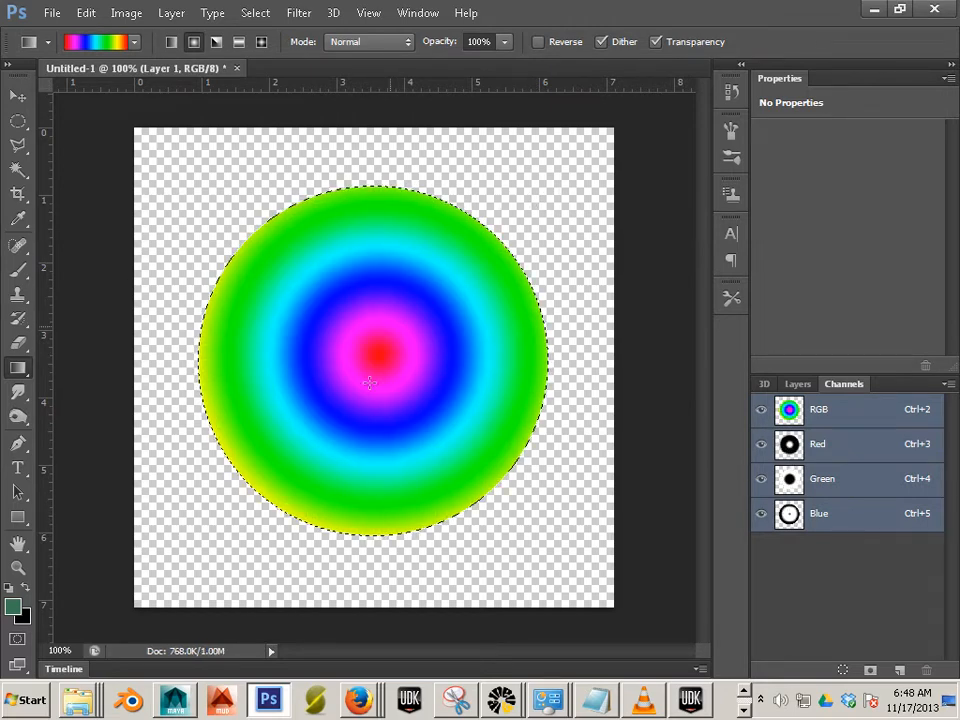
# - Apply a Gaussian Blur with a 55-pixel radius to the rainbow circle, and deselect it
pyautogui.click(298, 14)
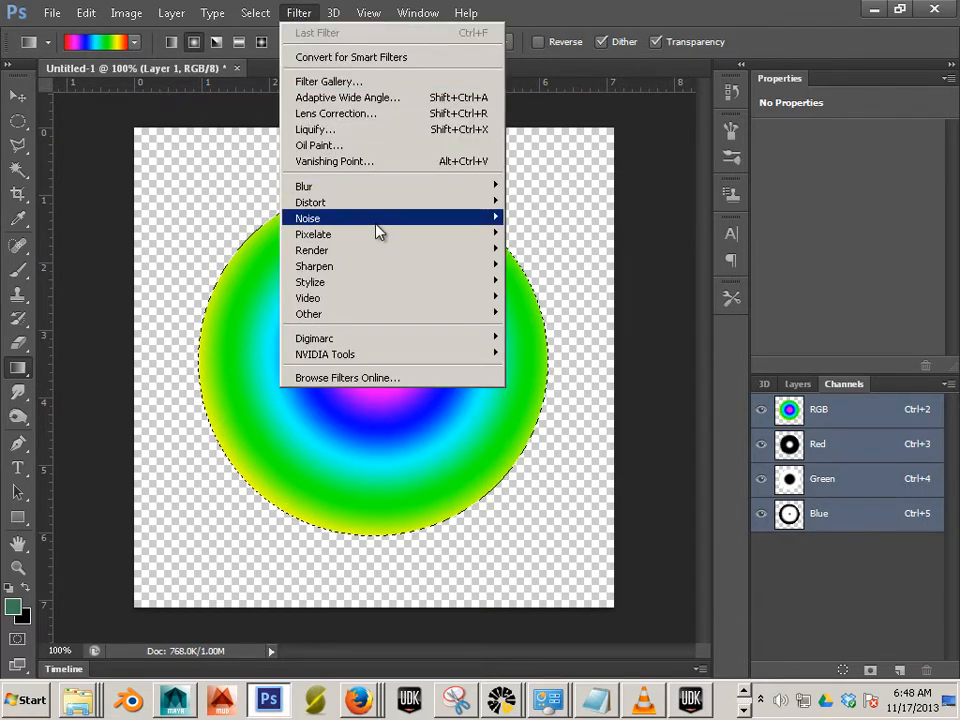
pyautogui.moveTo(369, 188)
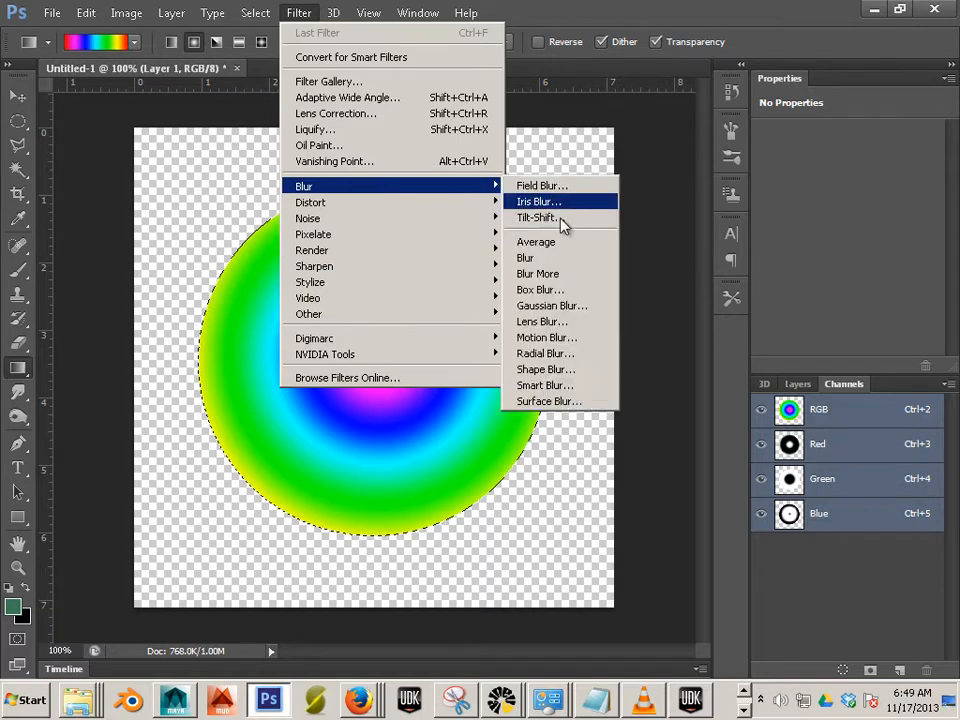
pyautogui.click(553, 306)
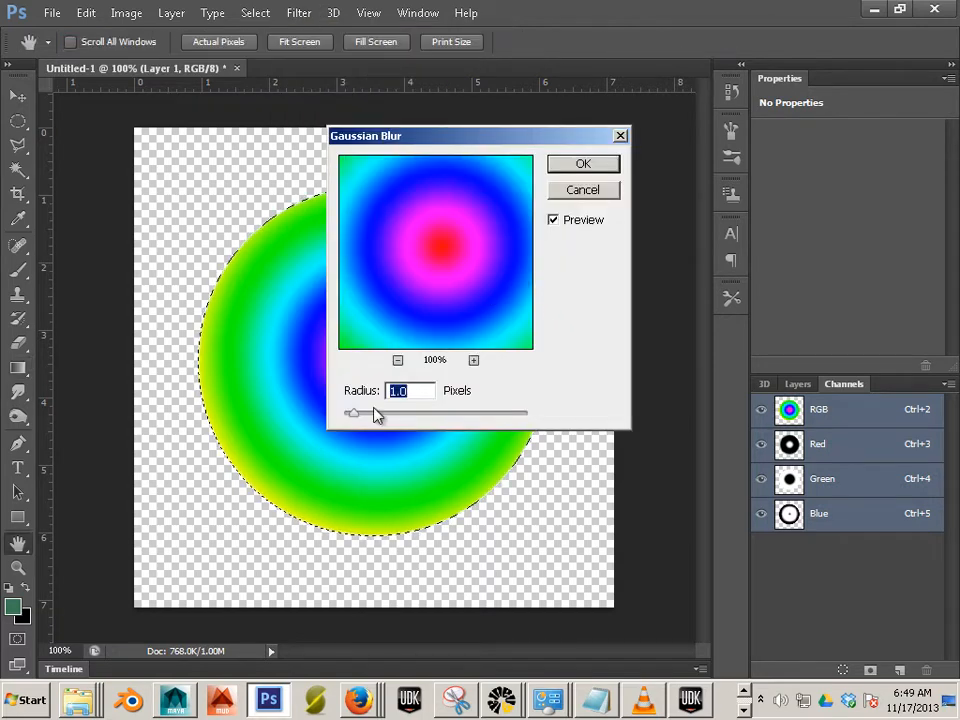
pyautogui.moveTo(399, 421); pyautogui.dragTo(449, 416)
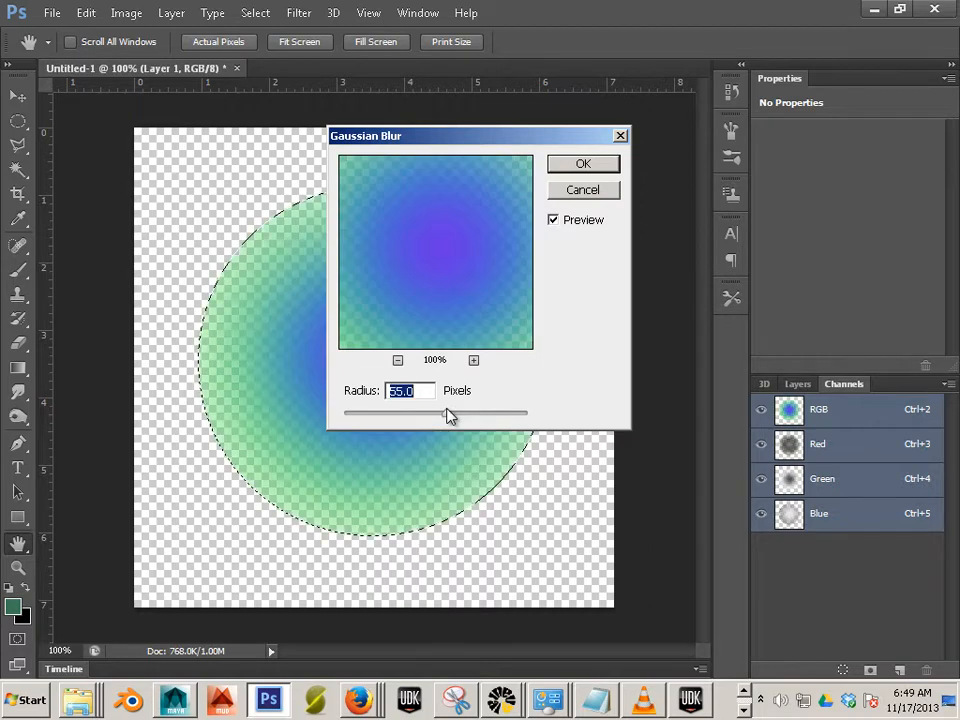
pyautogui.click(581, 167)
pyautogui.click(252, 13)
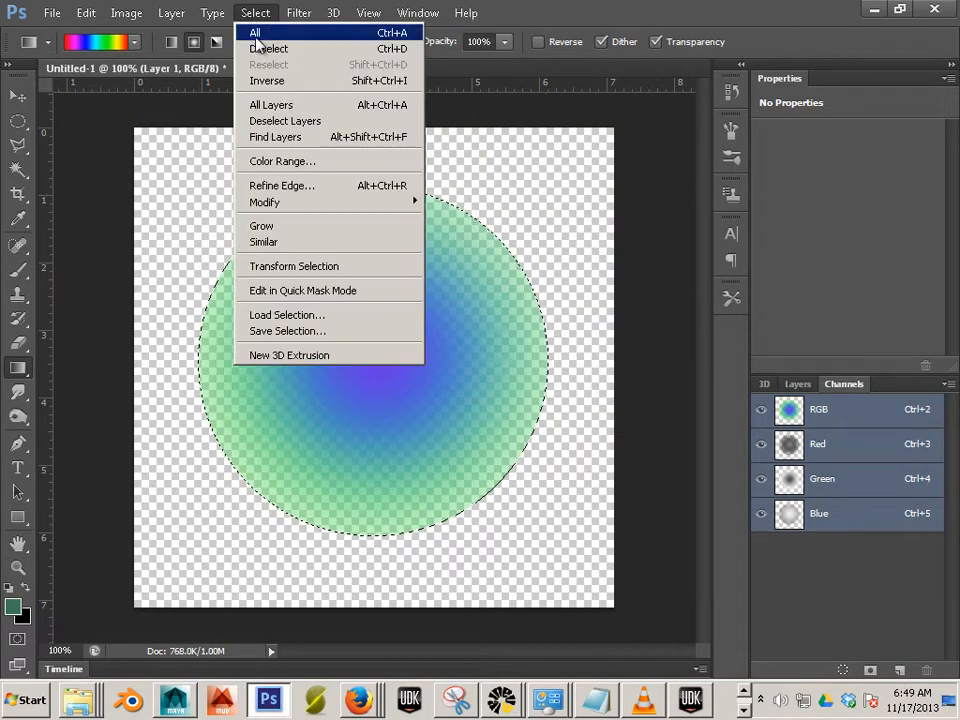
pyautogui.click(256, 47)
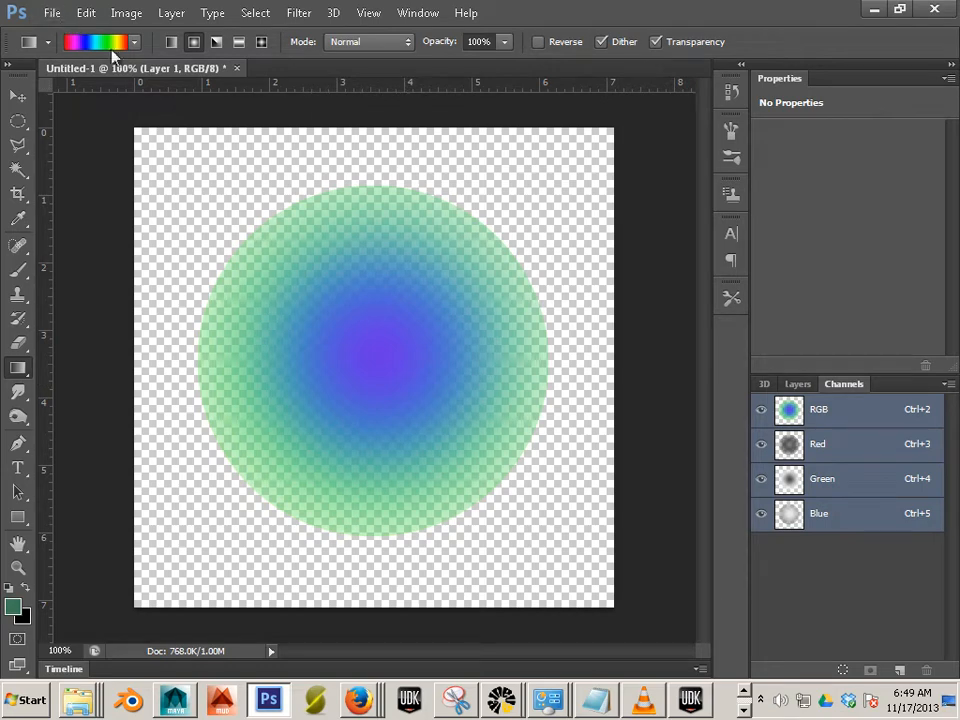
# - Load the transparency of Layer 1 as a selection
pyautogui.click(765, 386)
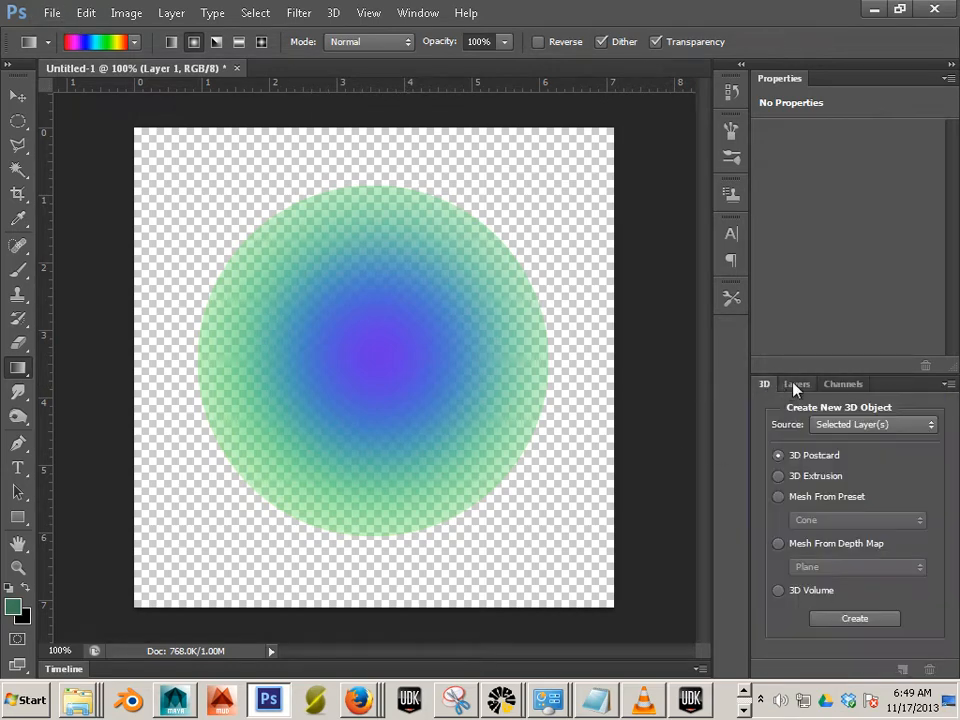
pyautogui.click(796, 385)
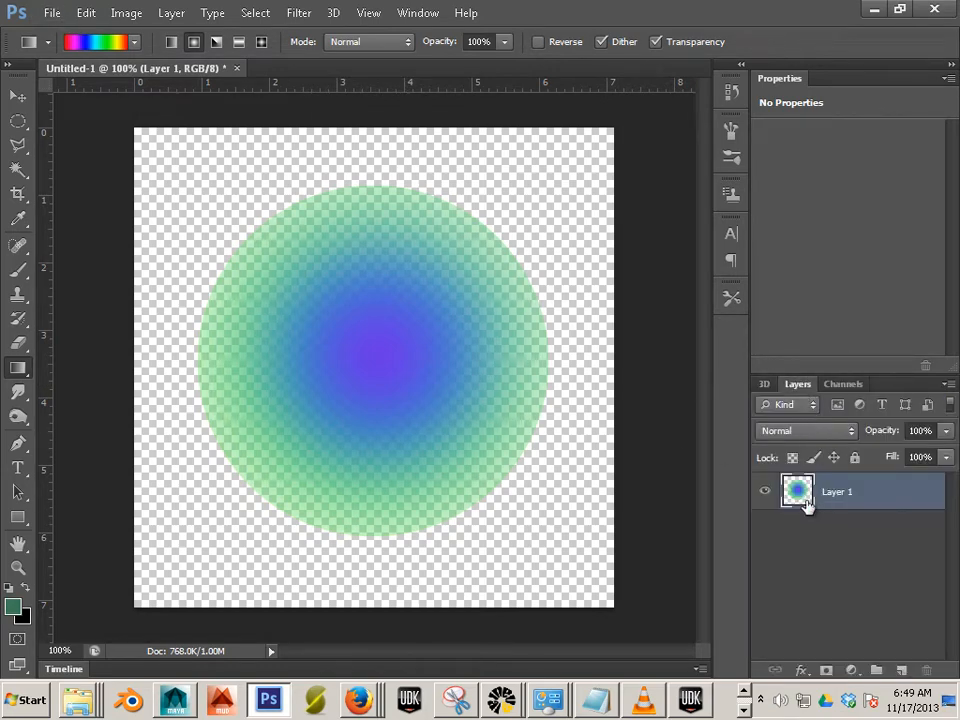
pyautogui.press('alt')
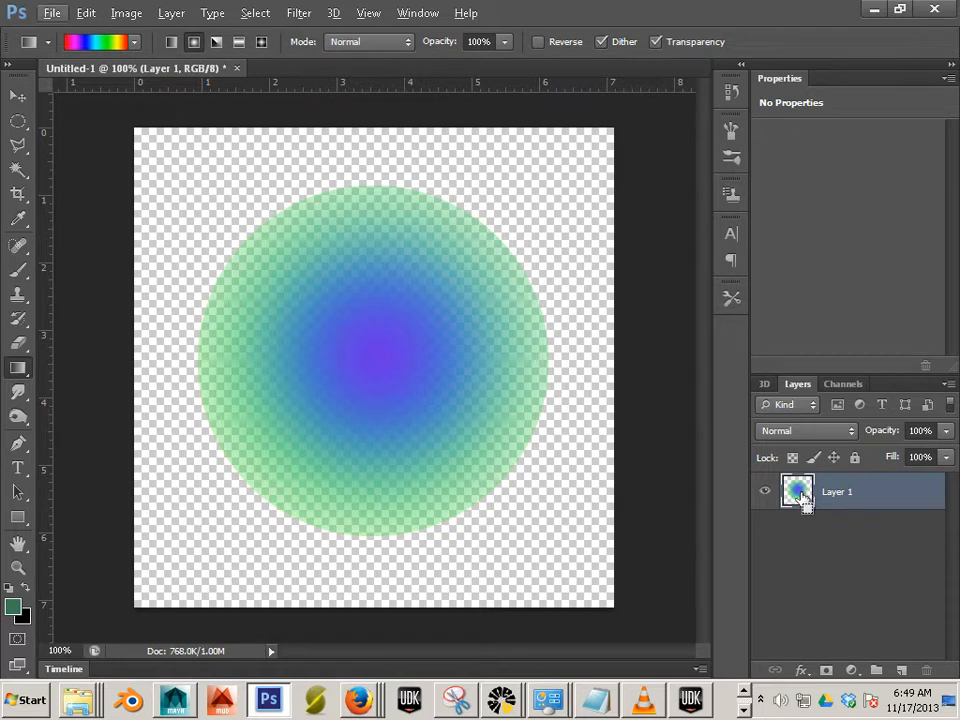
pyautogui.press('alt')
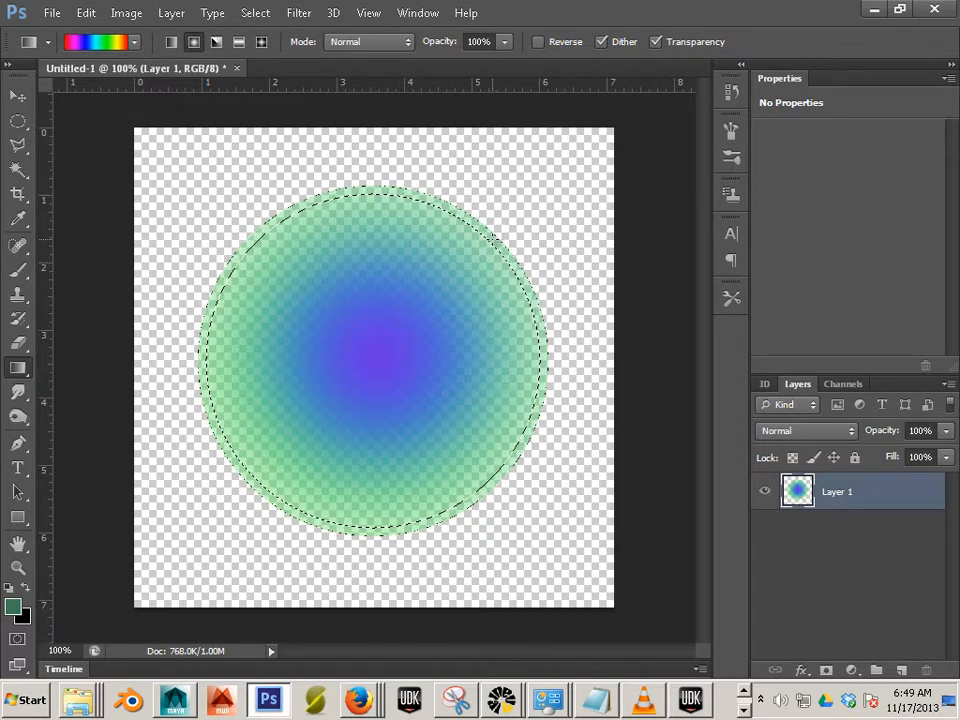
# - Save the selection as a new channel named Alpha 1, with colour indicating masked areas at 50% opacity
pyautogui.click(845, 386)
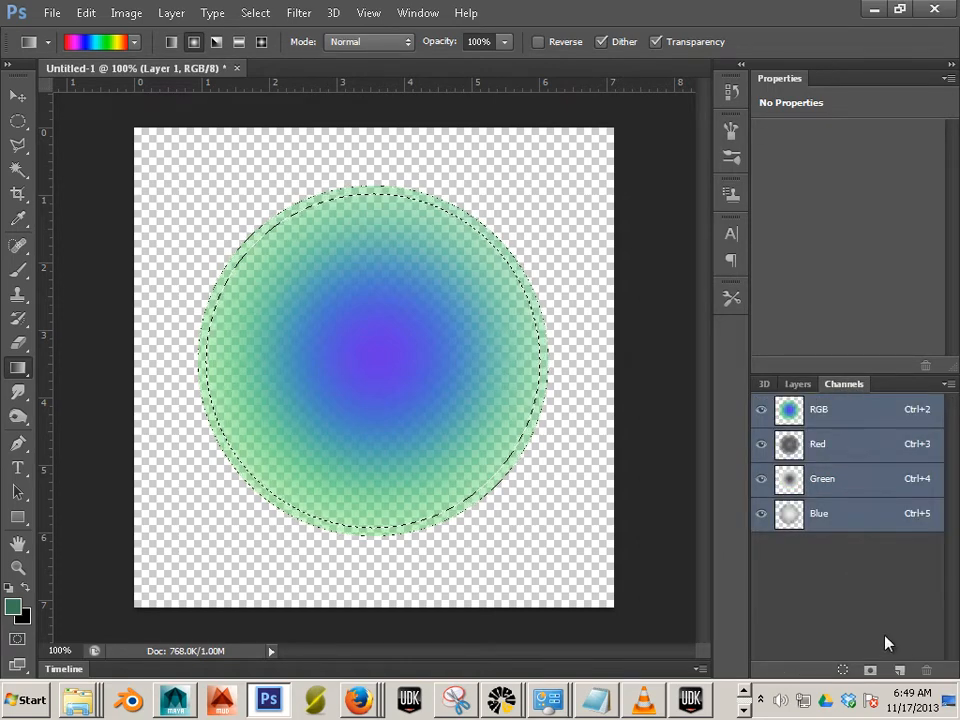
pyautogui.keyDown('alt'); pyautogui.click(871, 672); pyautogui.keyUp('alt')
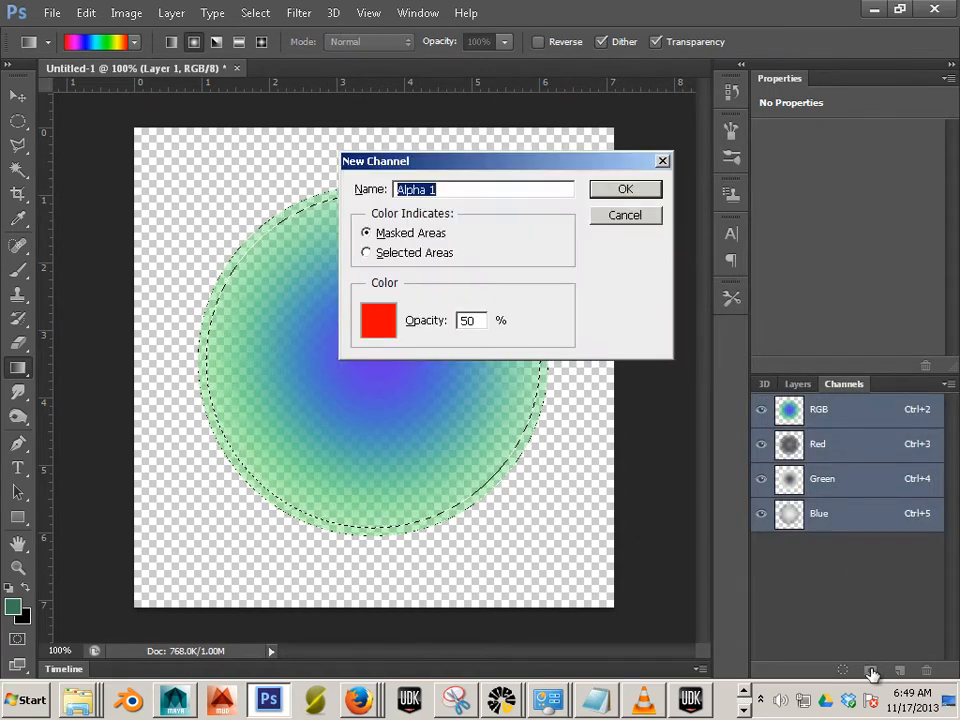
pyautogui.click(625, 190)
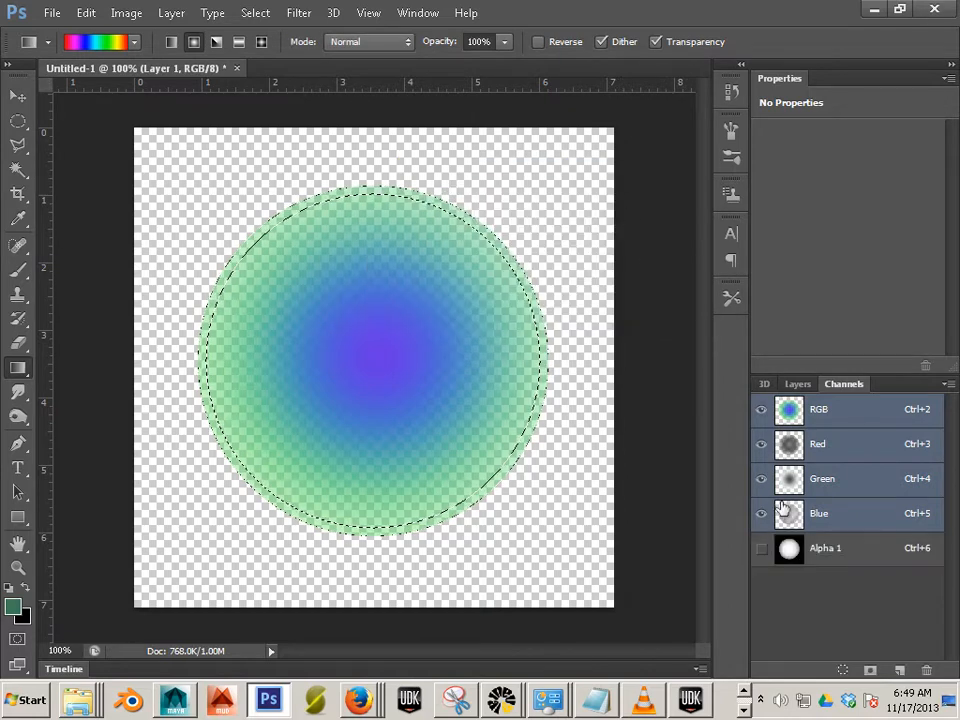
# - Display the Alpha 1 channel on its own and remove the selection
pyautogui.doubleClick(789, 552)
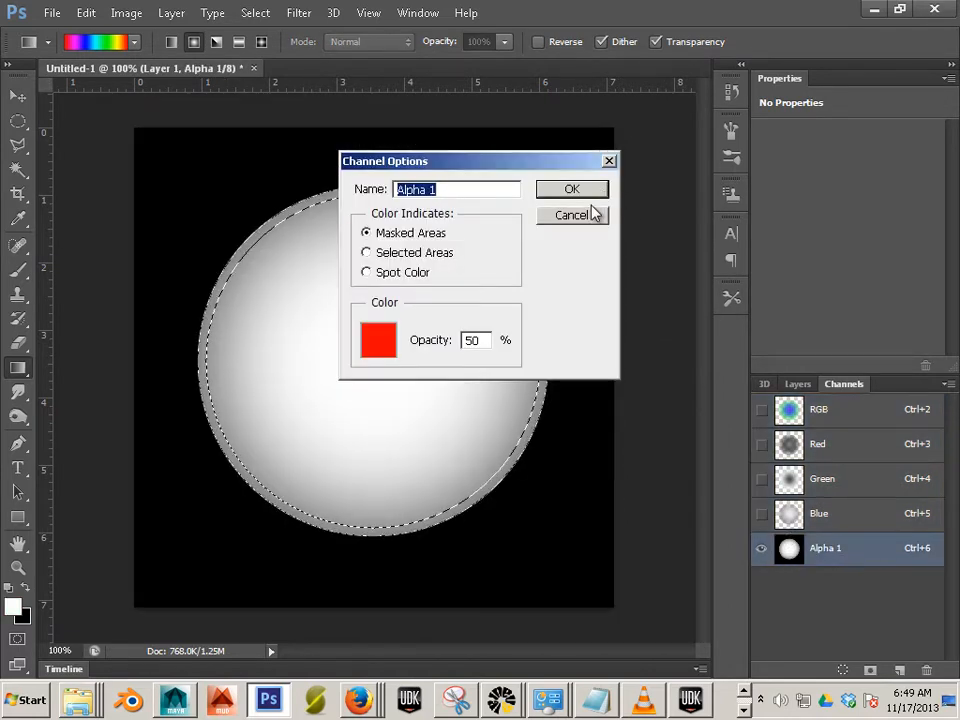
pyautogui.click(585, 214)
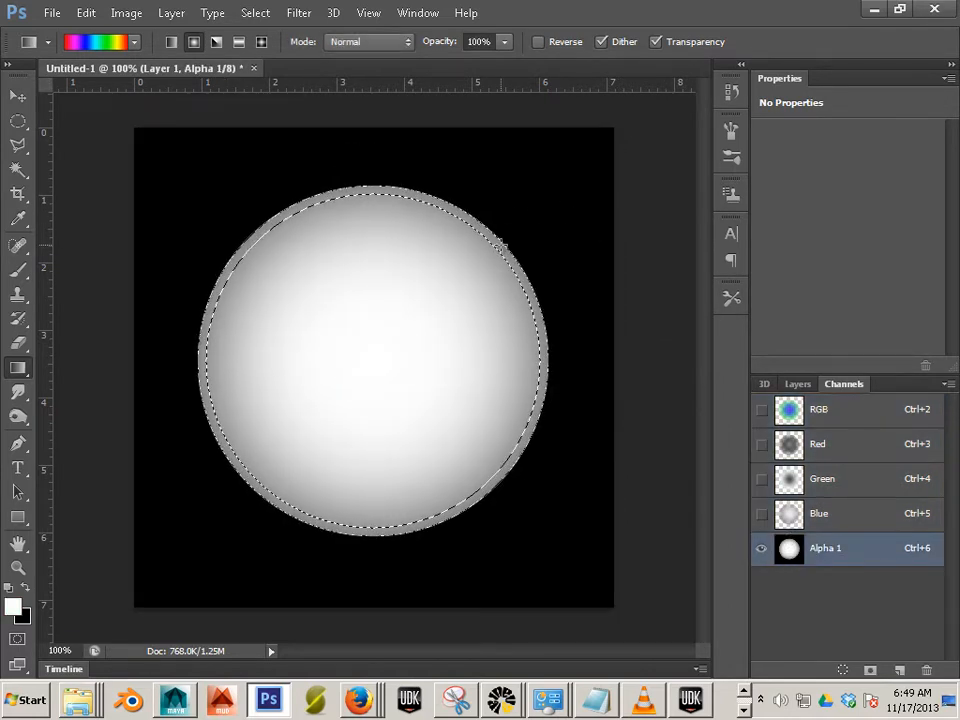
pyautogui.click(262, 13)
pyautogui.click(274, 47)
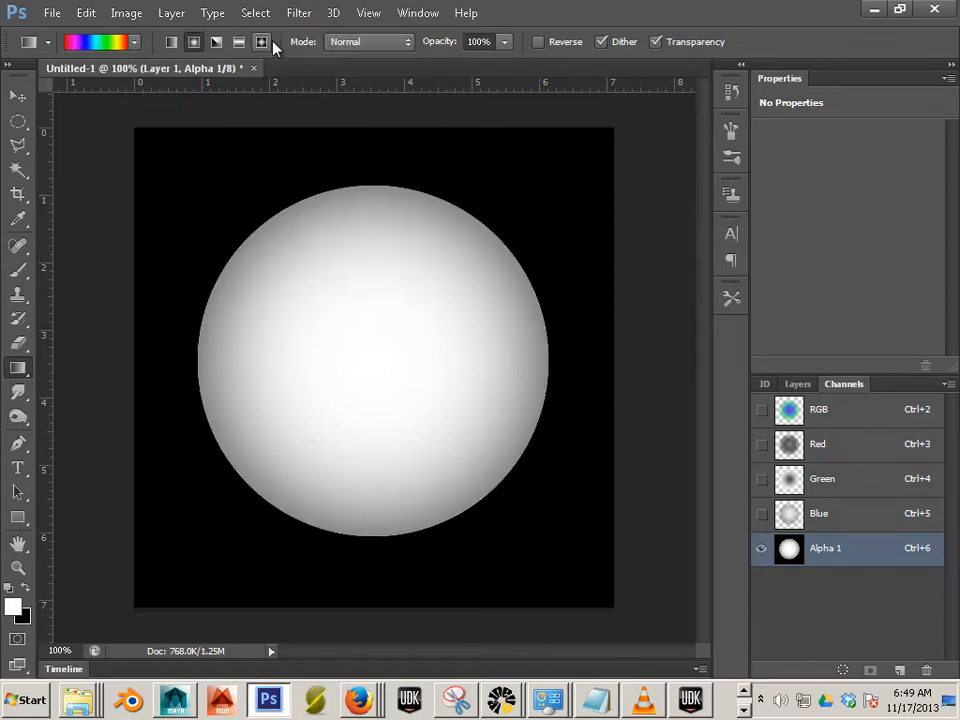
# - Make Layer 1 active again in full colour, accepting its default blending options
pyautogui.click(797, 384)
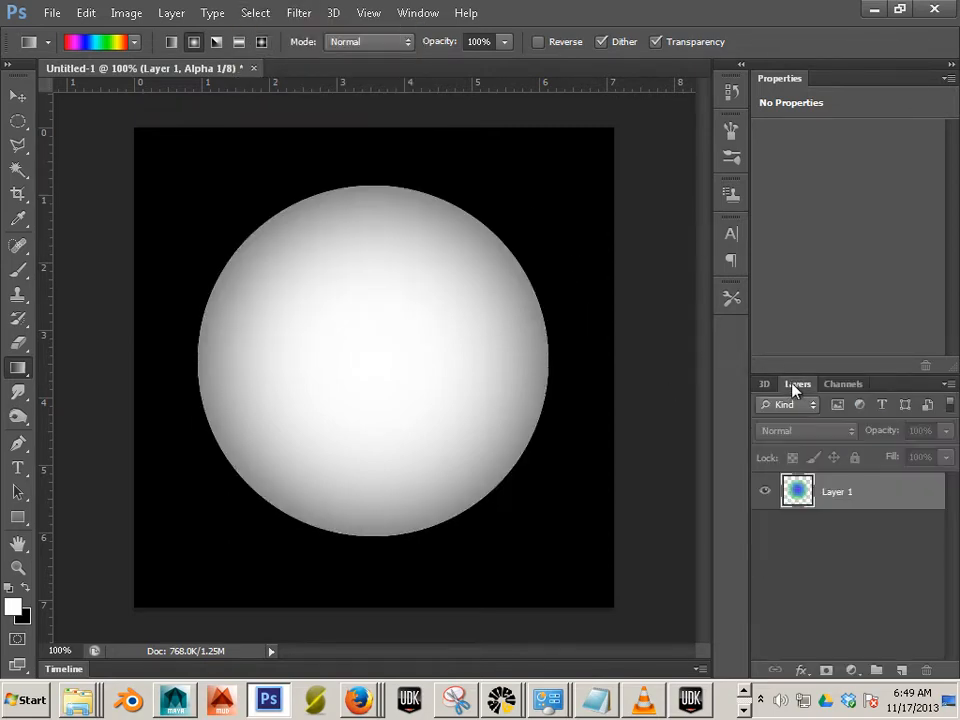
pyautogui.doubleClick(862, 497)
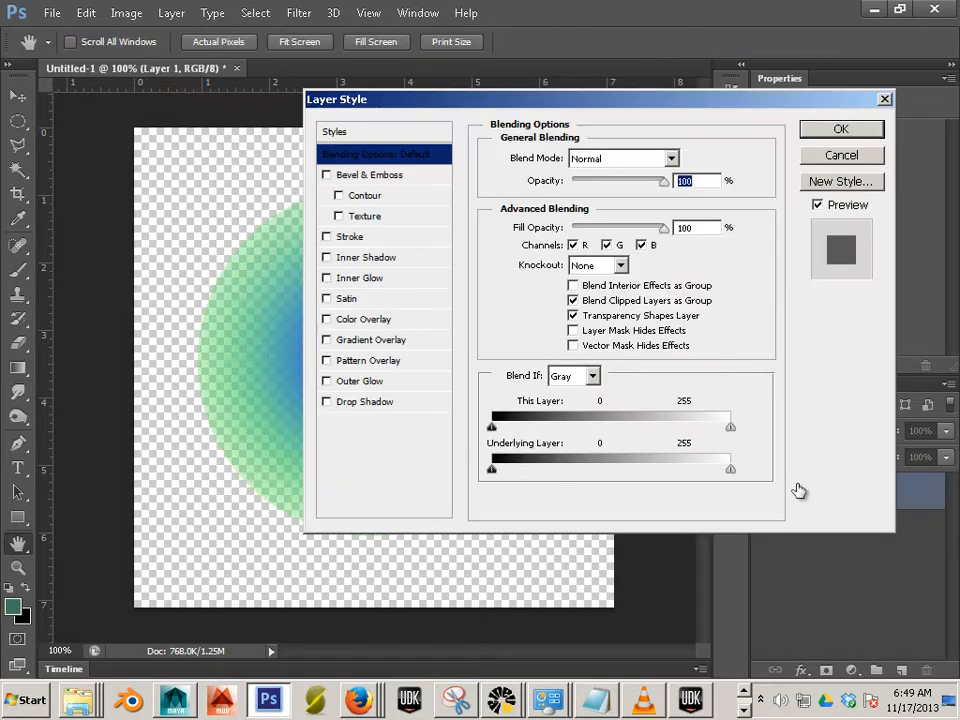
pyautogui.click(842, 132)
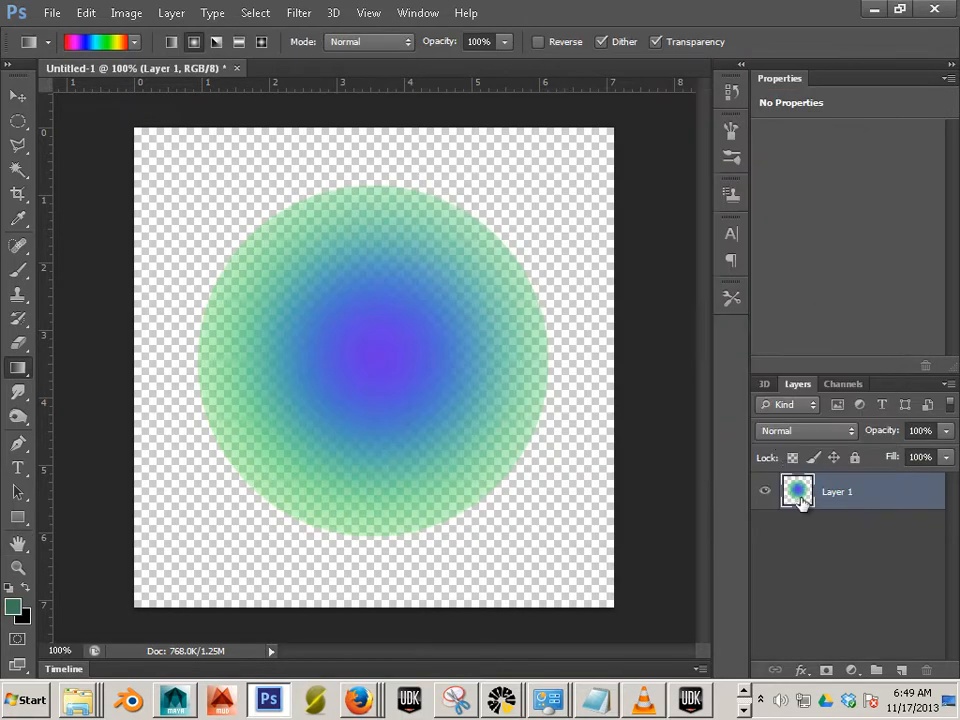
# - Save the sprite as a Targa copy named simple_sprite in the sprite example folder, with alpha channels at 32 bits/pixel
pyautogui.click(52, 13)
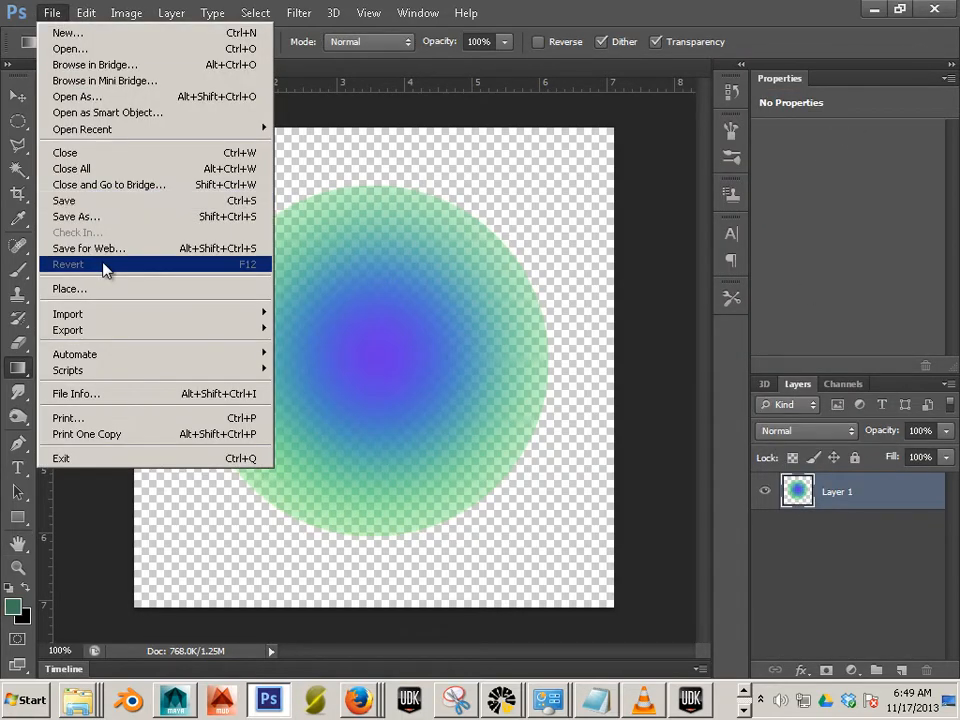
pyautogui.click(106, 217)
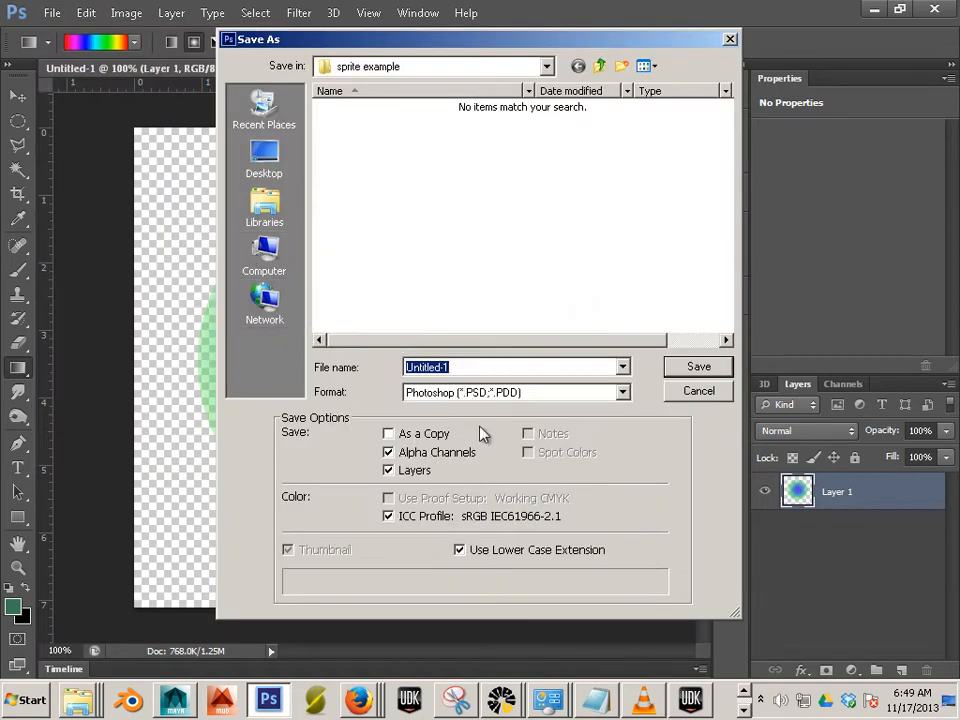
pyautogui.click(511, 393)
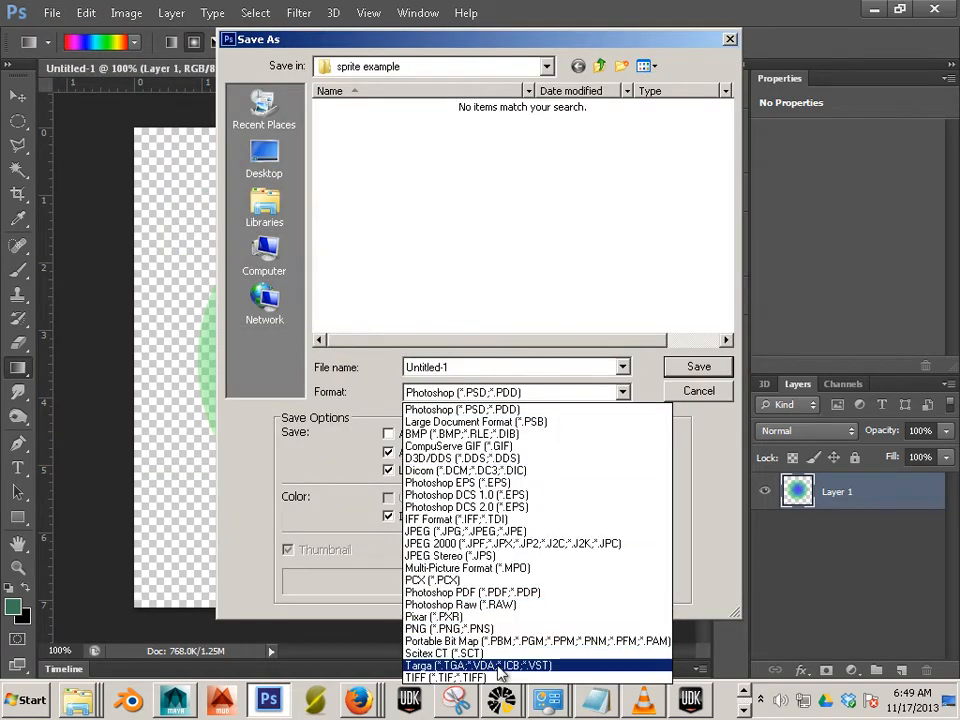
pyautogui.click(470, 665)
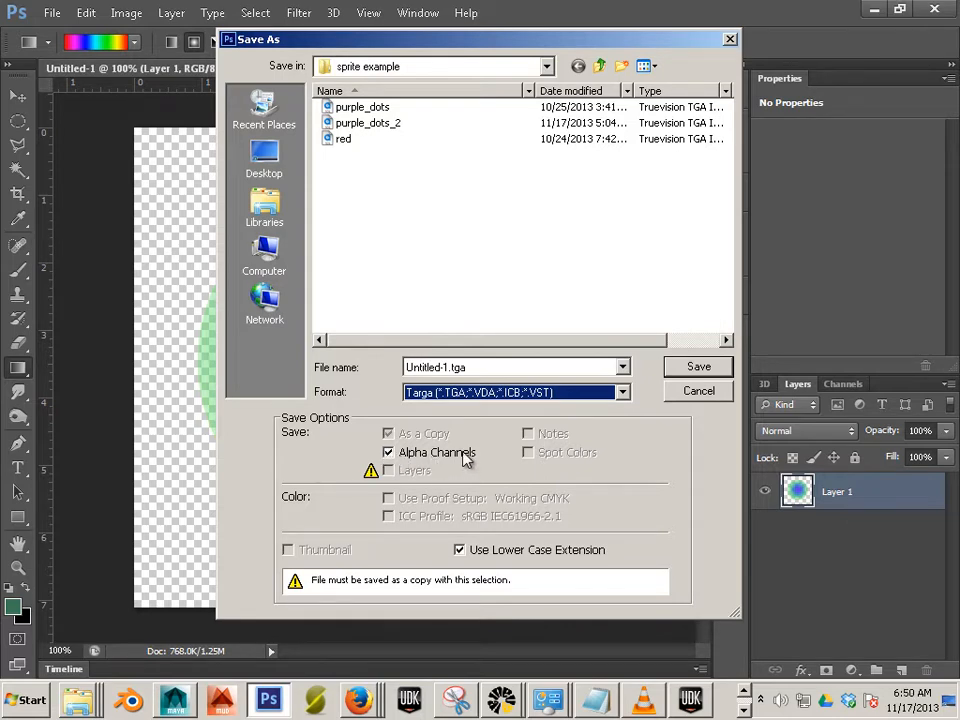
pyautogui.hotkey('shift', 'Tab')
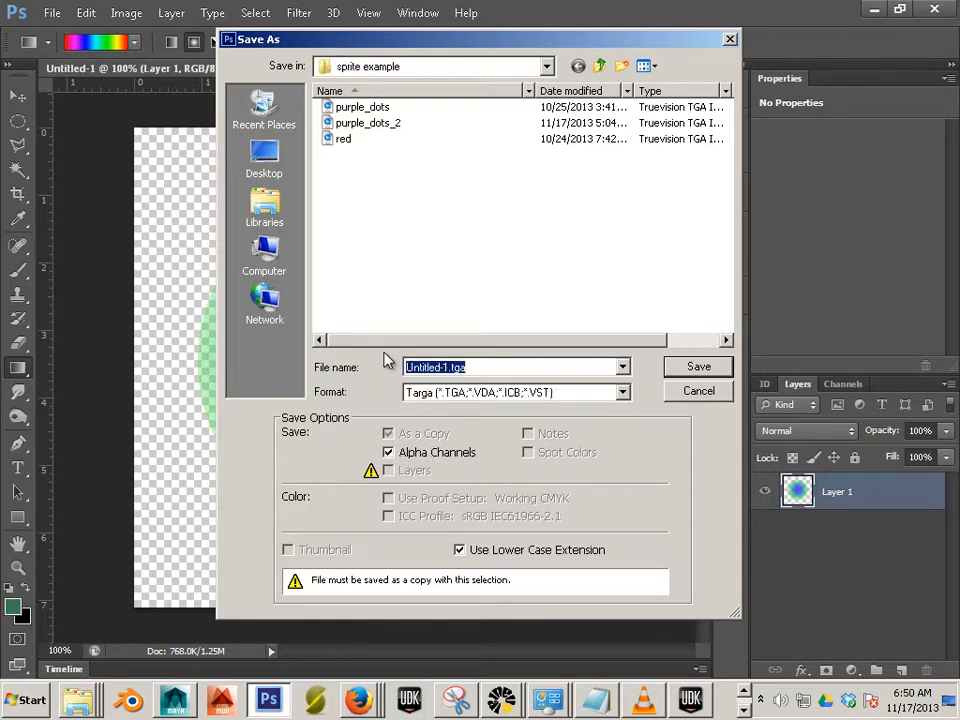
pyautogui.write('simple')
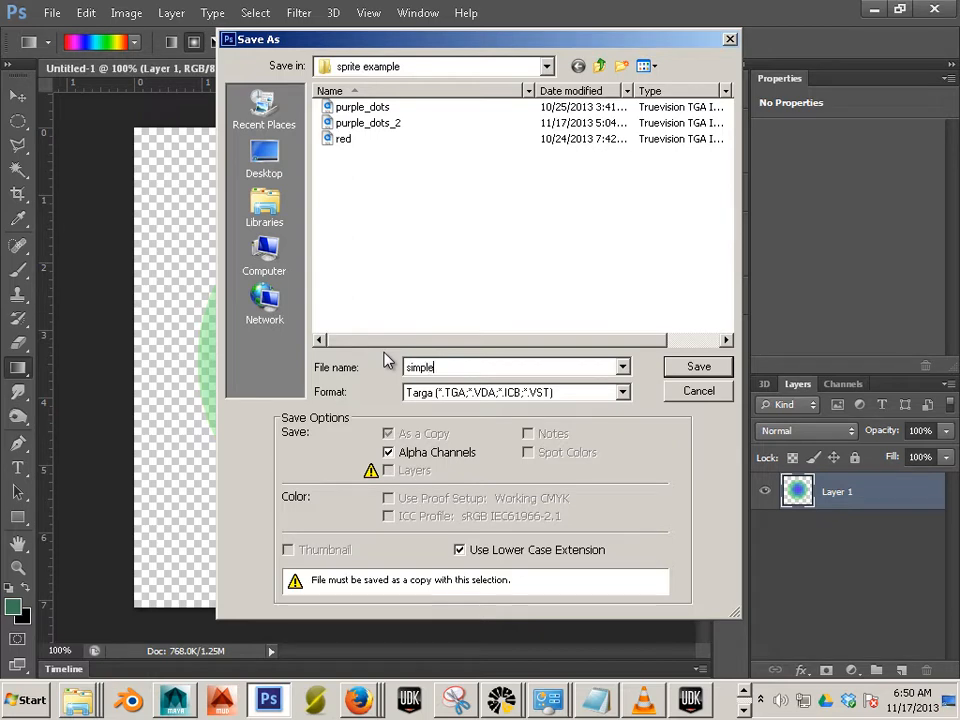
pyautogui.write('_sprite')
pyautogui.click(694, 367)
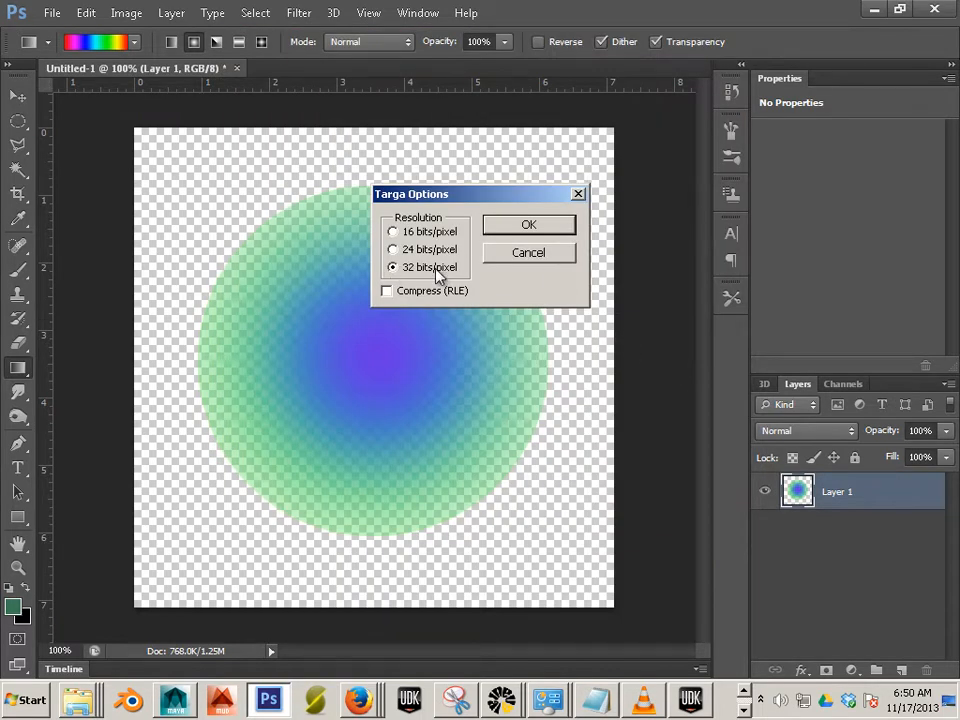
pyautogui.click(528, 225)
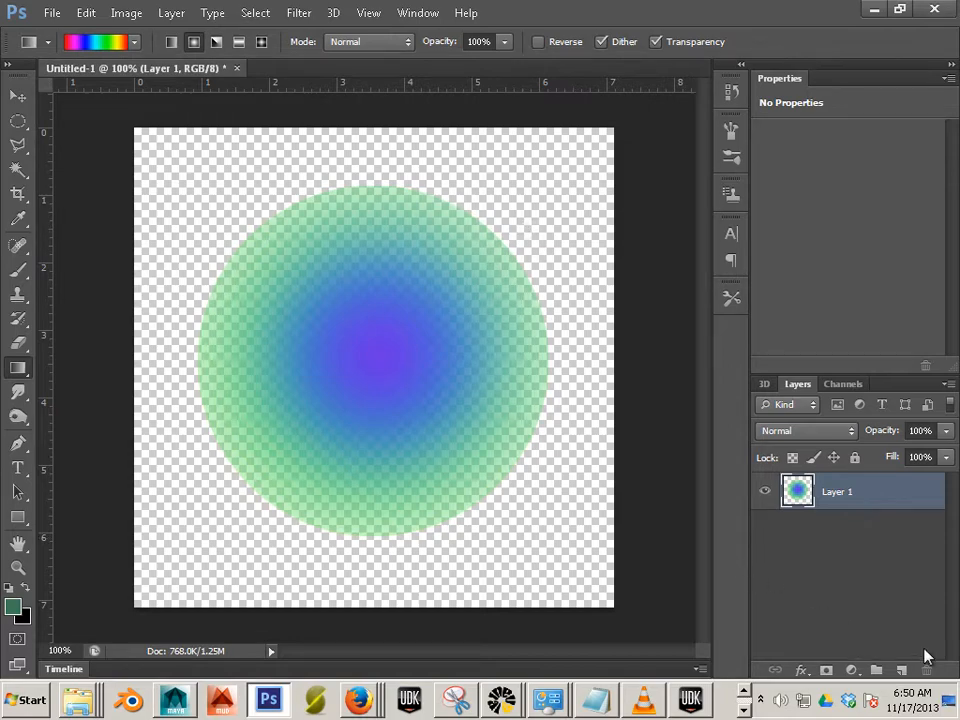
# - Switch to Unreal Development Kit and choose the simple_sprite Targa file for import through the Content Browser
pyautogui.click(690, 700)
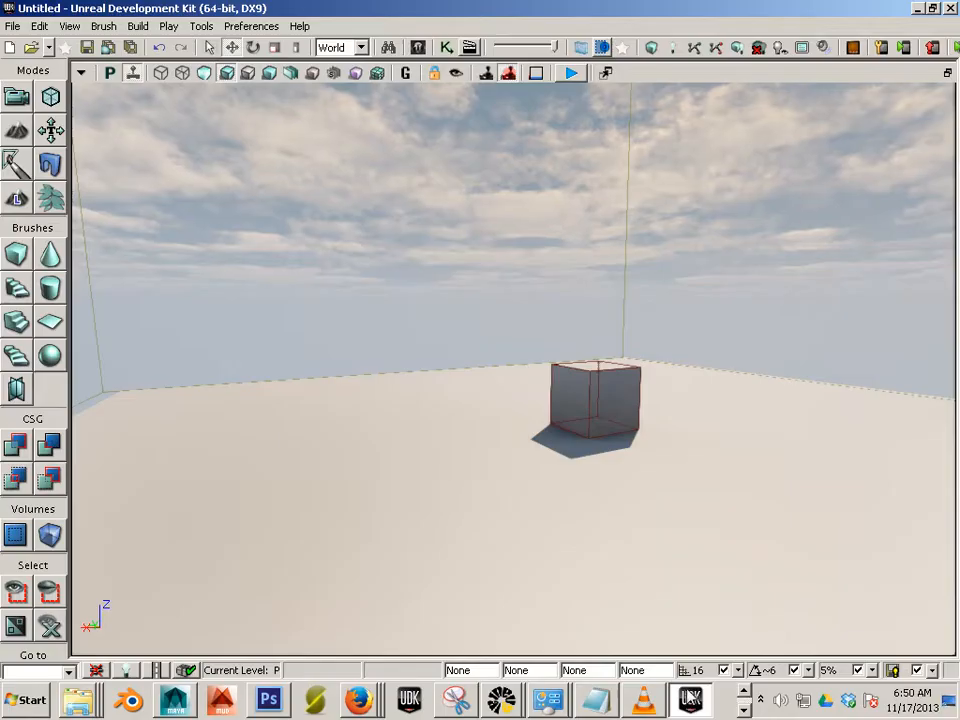
pyautogui.click(418, 48)
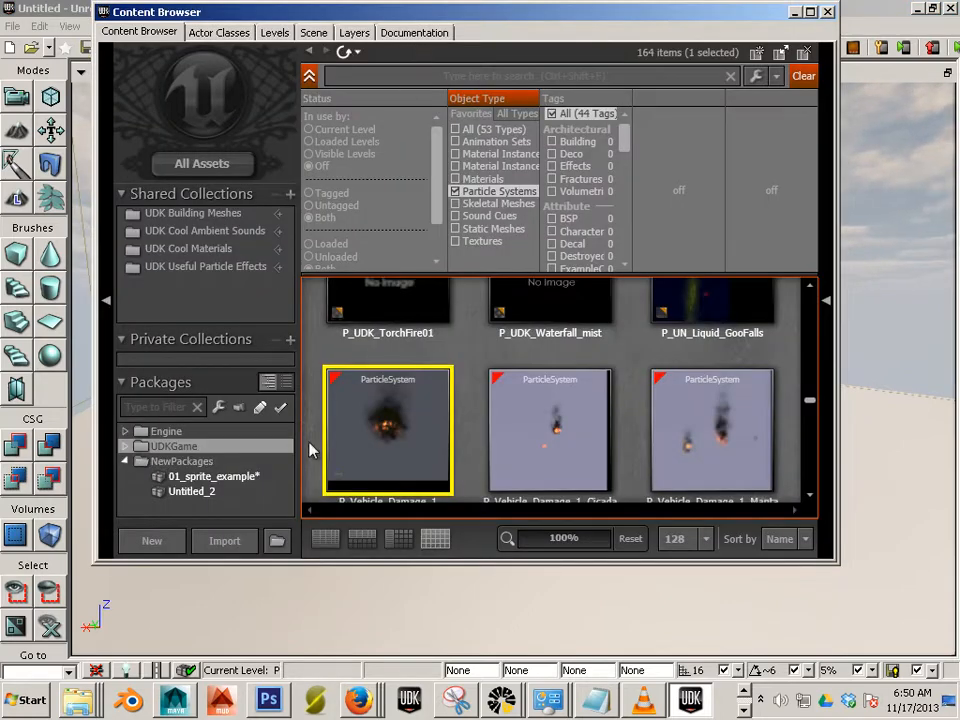
pyautogui.click(224, 540)
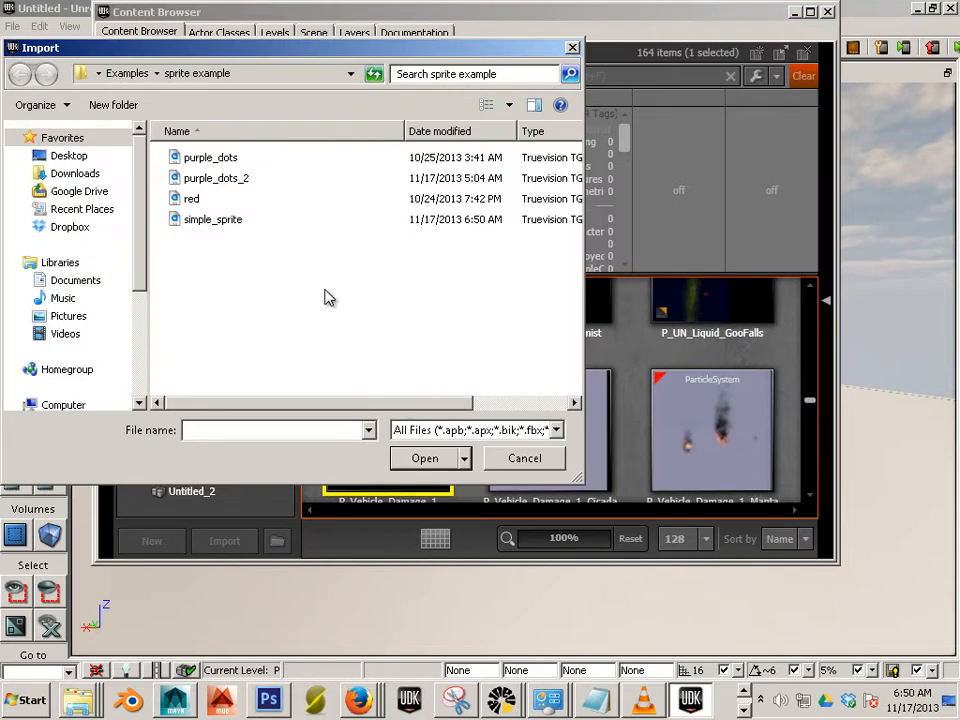
pyautogui.click(200, 220)
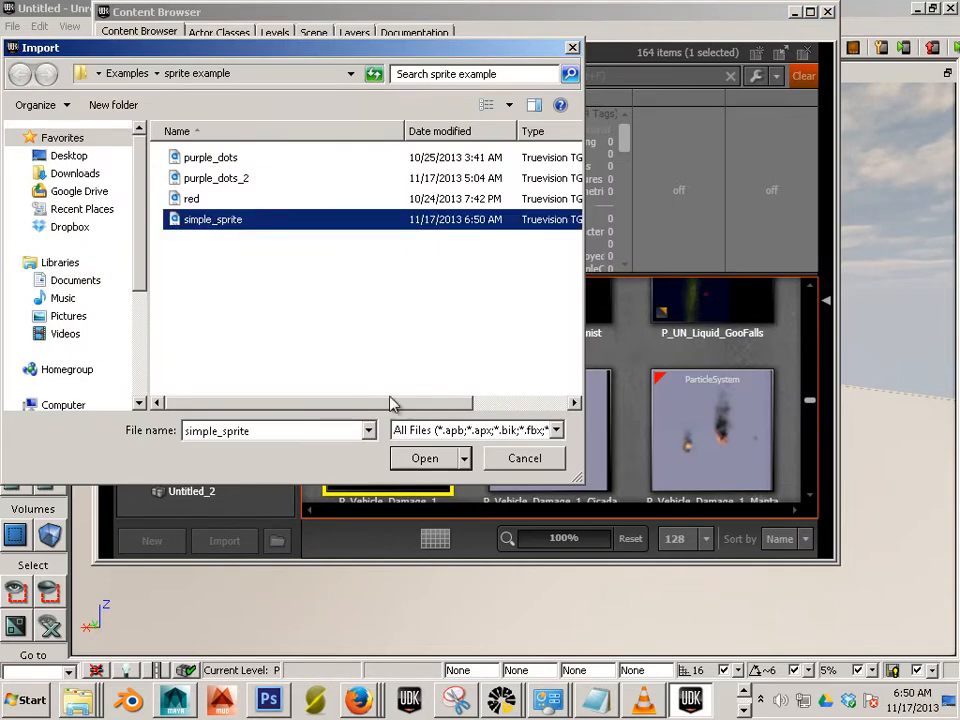
pyautogui.click(424, 458)
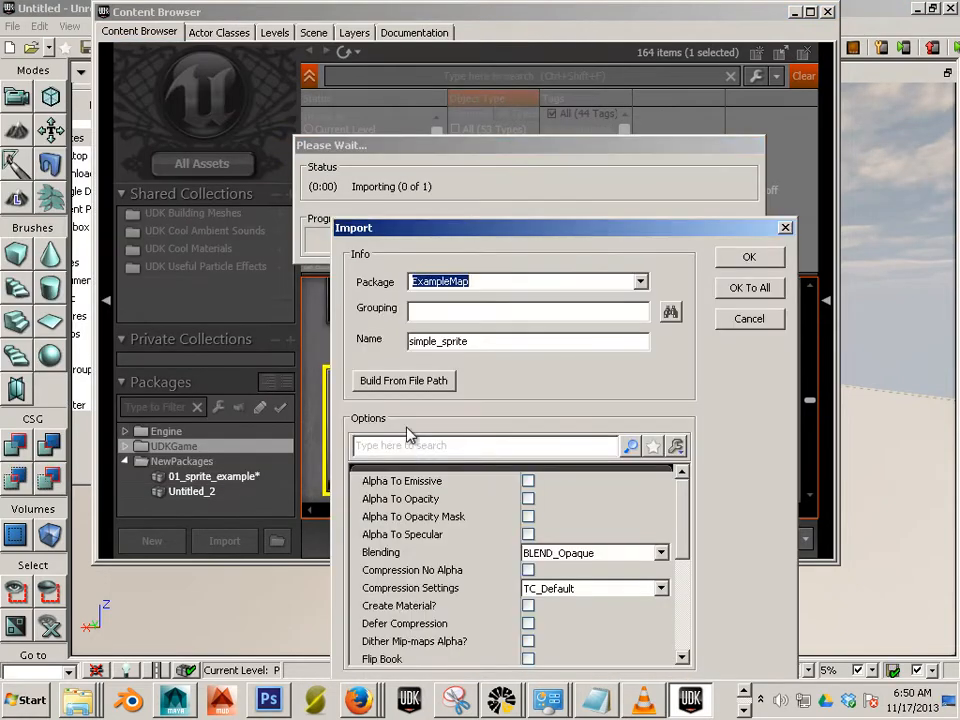
# - Import simple_sprite as a texture into the 01_sprite_example package with the default texture options
pyautogui.click(565, 287)
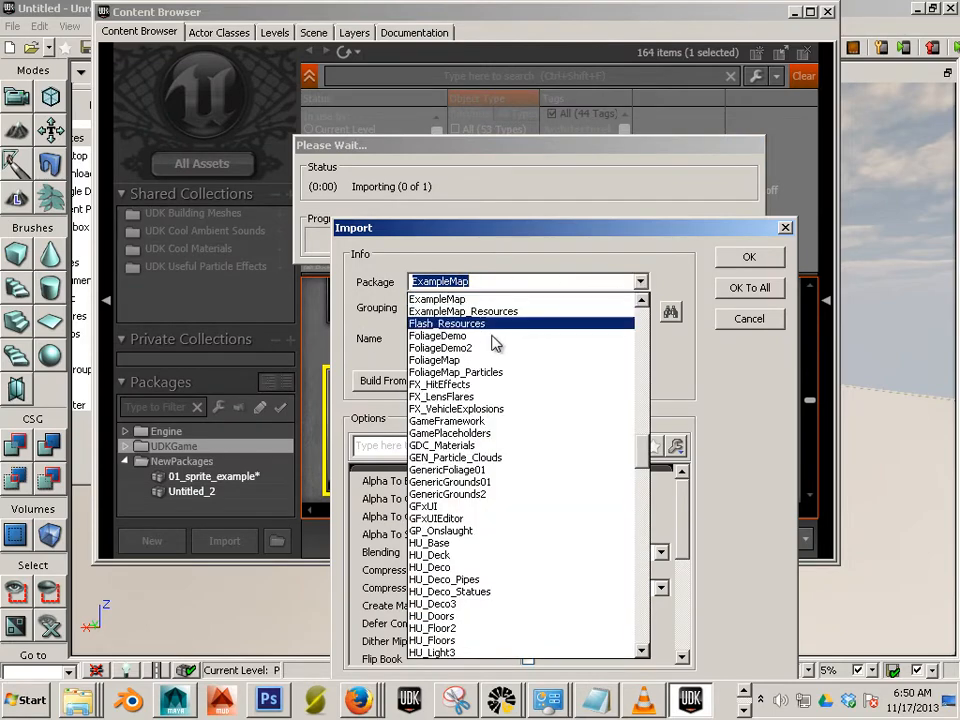
pyautogui.scroll(15, 490, 340)
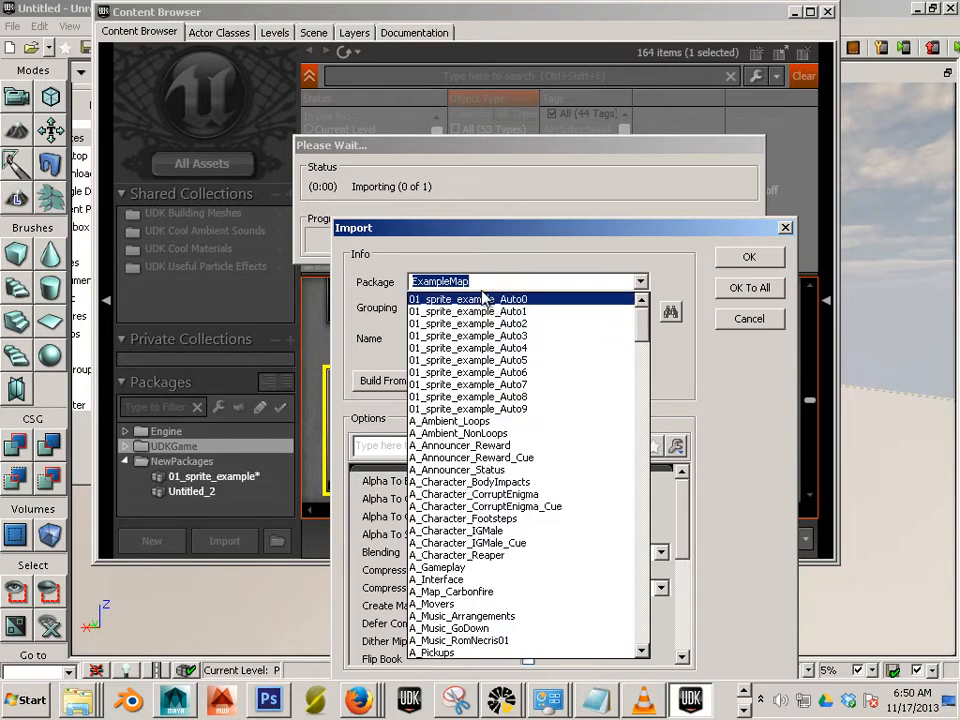
pyautogui.click(466, 298)
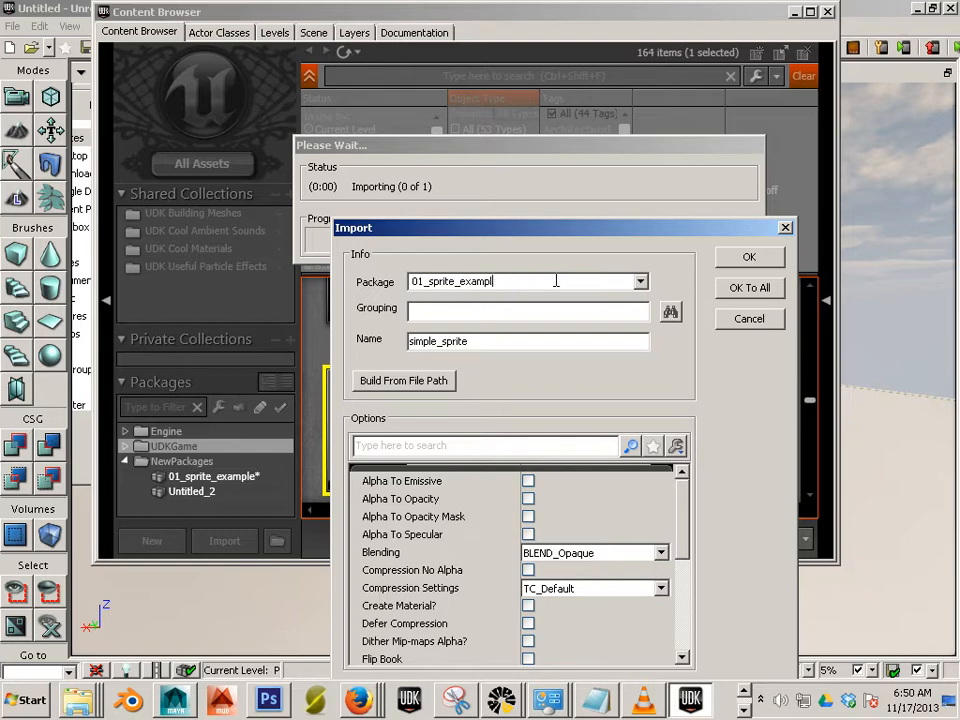
pyautogui.click(747, 257)
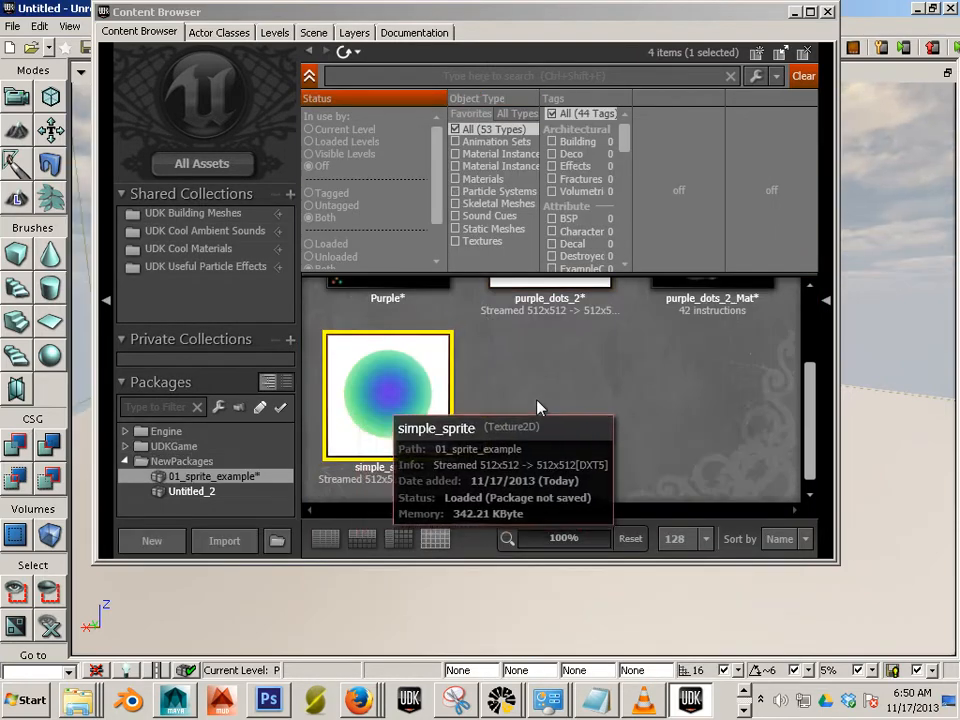
# - Save the 01_sprite_example package under its own name in the UDKGame Content folder
pyautogui.rightClick(190, 478)
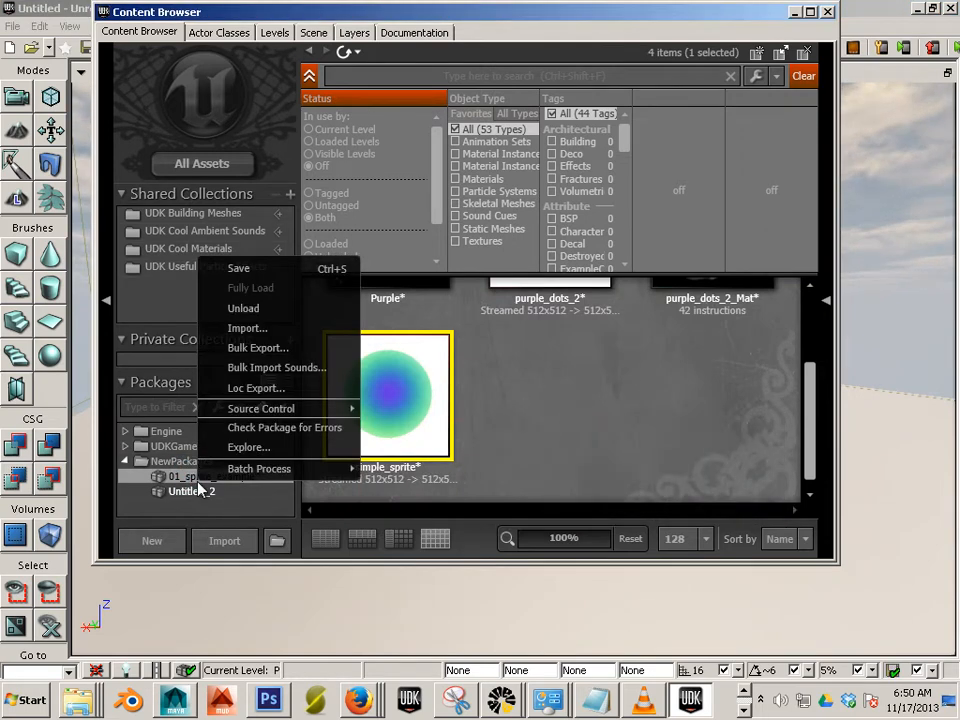
pyautogui.click(274, 276)
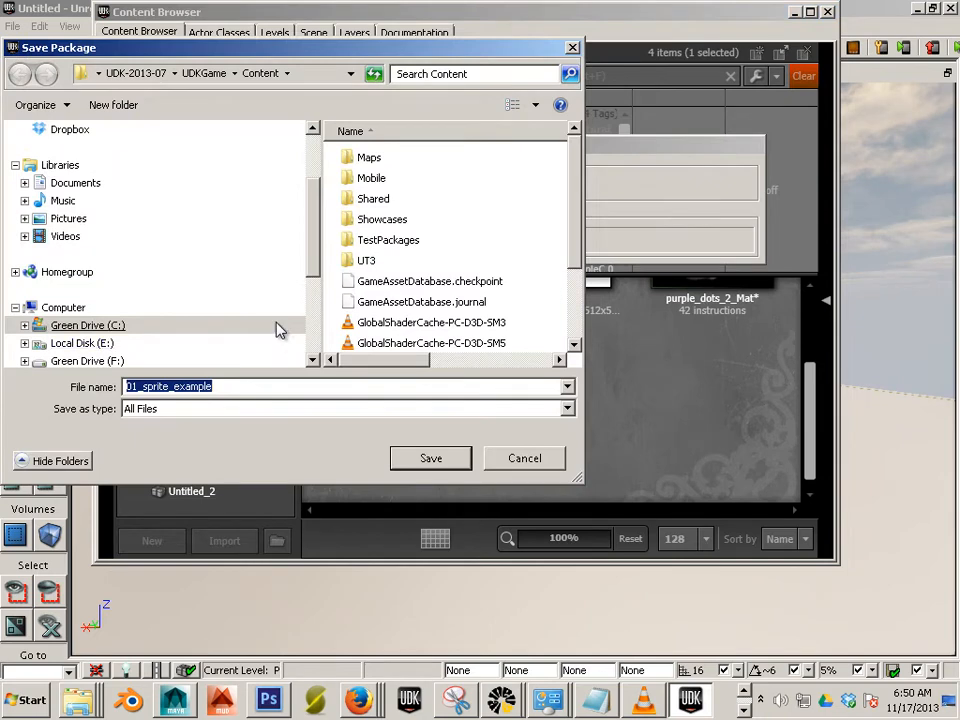
pyautogui.click(418, 458)
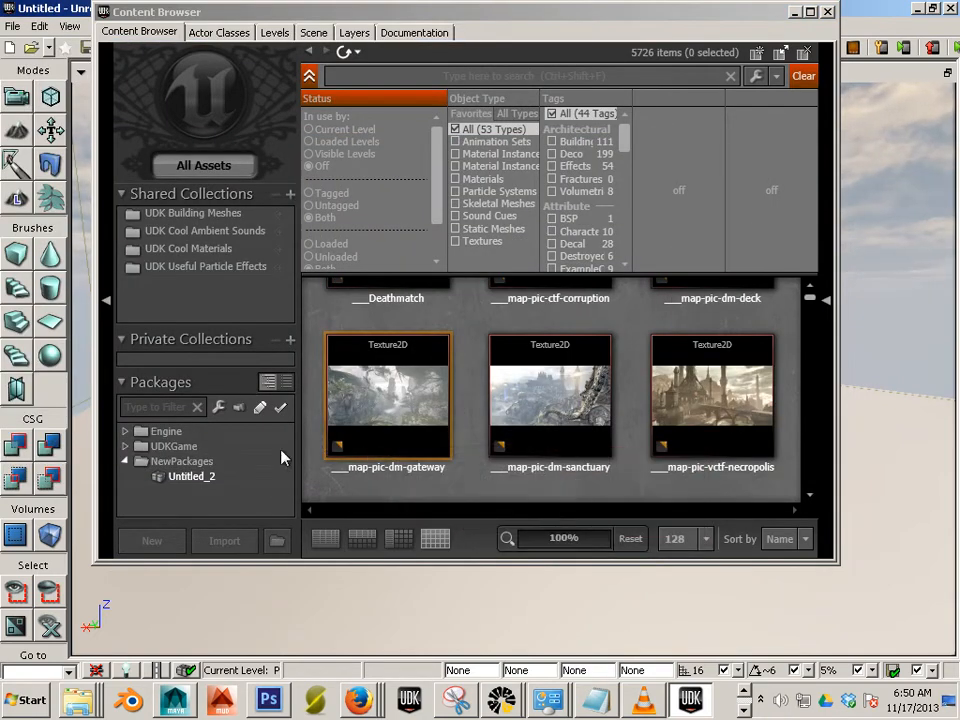
# - Search the UDKGame and Engine folders of the package tree for the saved 01_sprite_example package
pyautogui.click(125, 446)
pyautogui.click(125, 446)
pyautogui.click(125, 431)
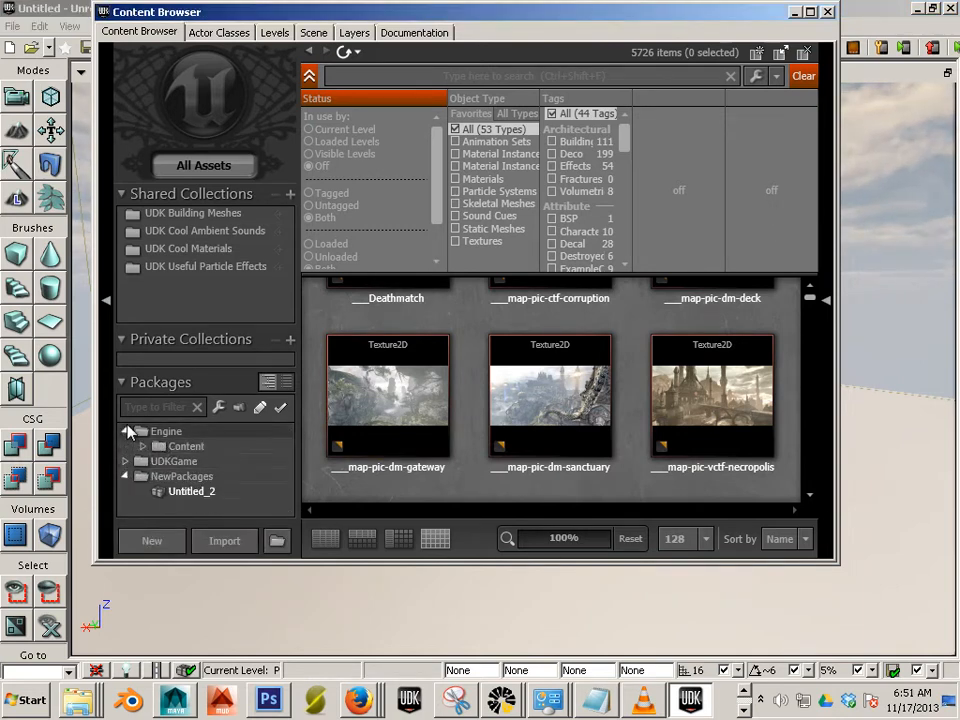
pyautogui.click(125, 431)
pyautogui.click(125, 431)
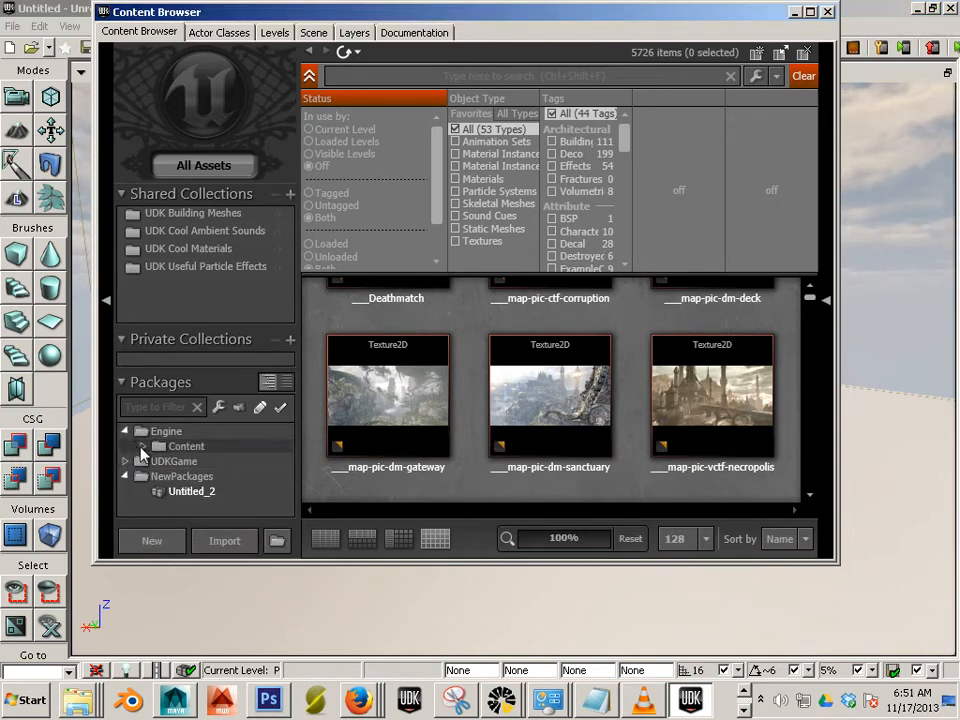
pyautogui.click(141, 446)
pyautogui.scroll(-2, 148, 456)
pyautogui.scroll(2, 148, 456)
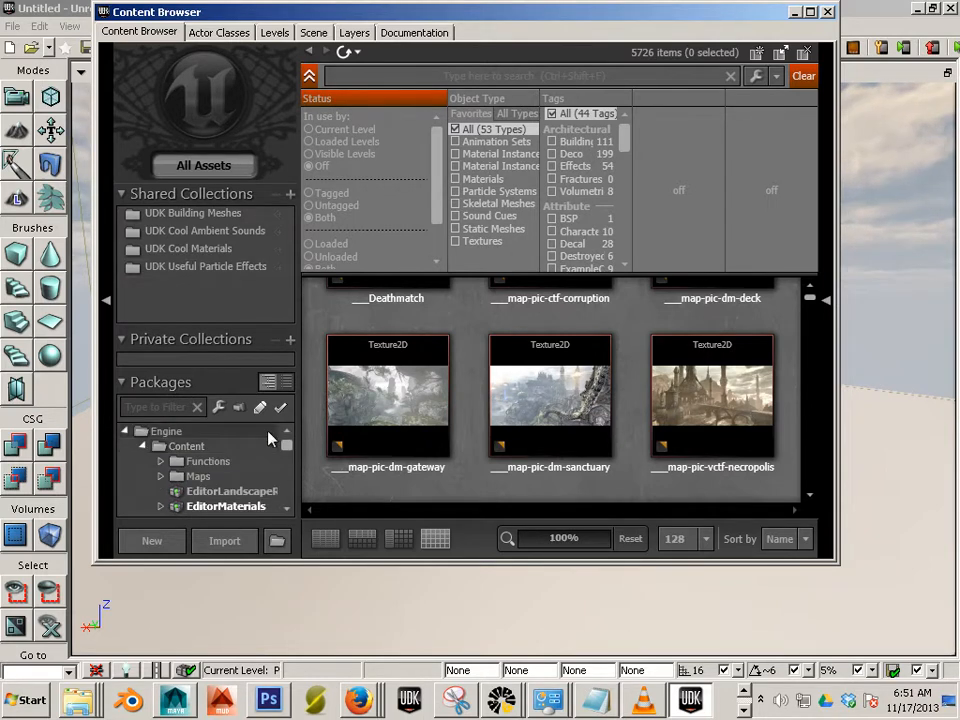
# - Switch the packages to a flat list and display the contents of 01_sprite_example
pyautogui.click(286, 382)
pyautogui.scroll(-10, 186, 452)
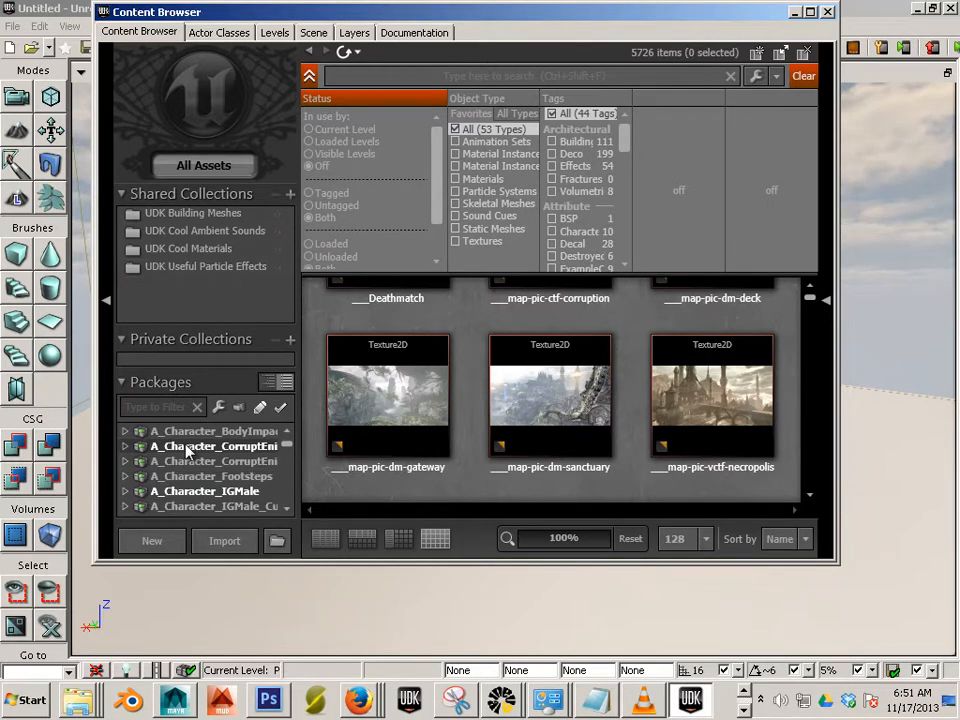
pyautogui.scroll(-7, 190, 446)
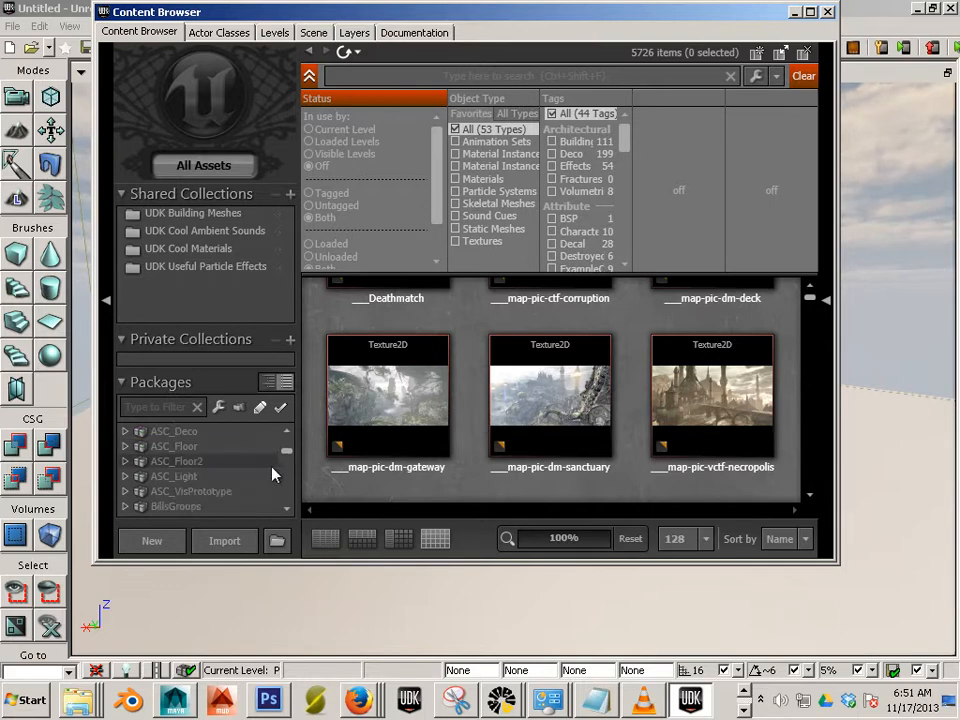
pyautogui.moveTo(288, 452); pyautogui.dragTo(287, 433)
pyautogui.click(194, 431)
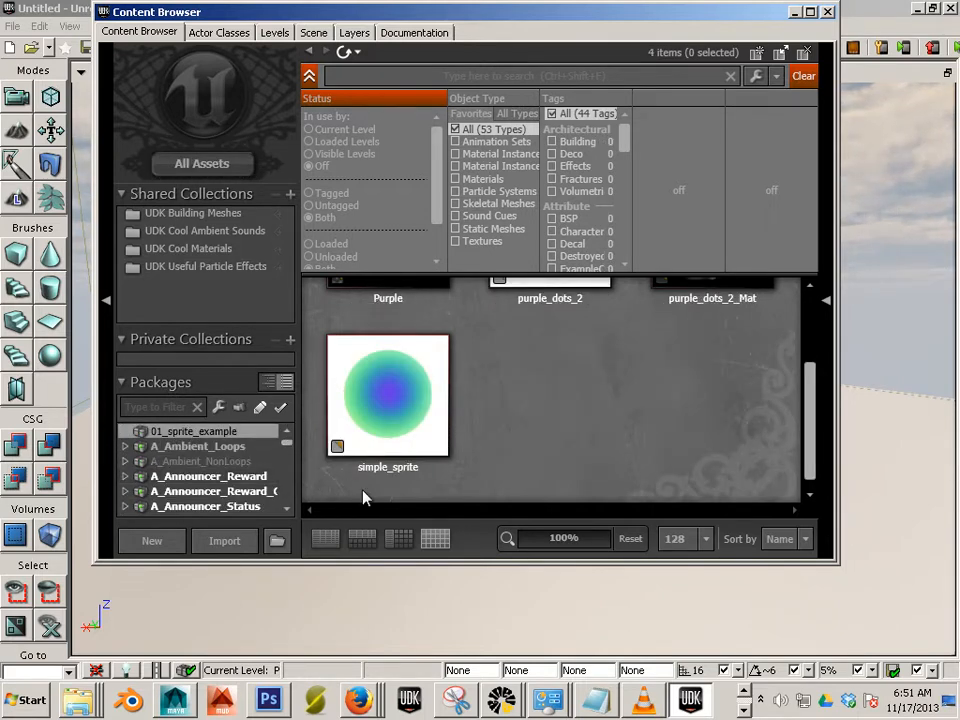
# - Create a new material named hippy_sprite in the 01_sprite_example package
pyautogui.rightClick(521, 409)
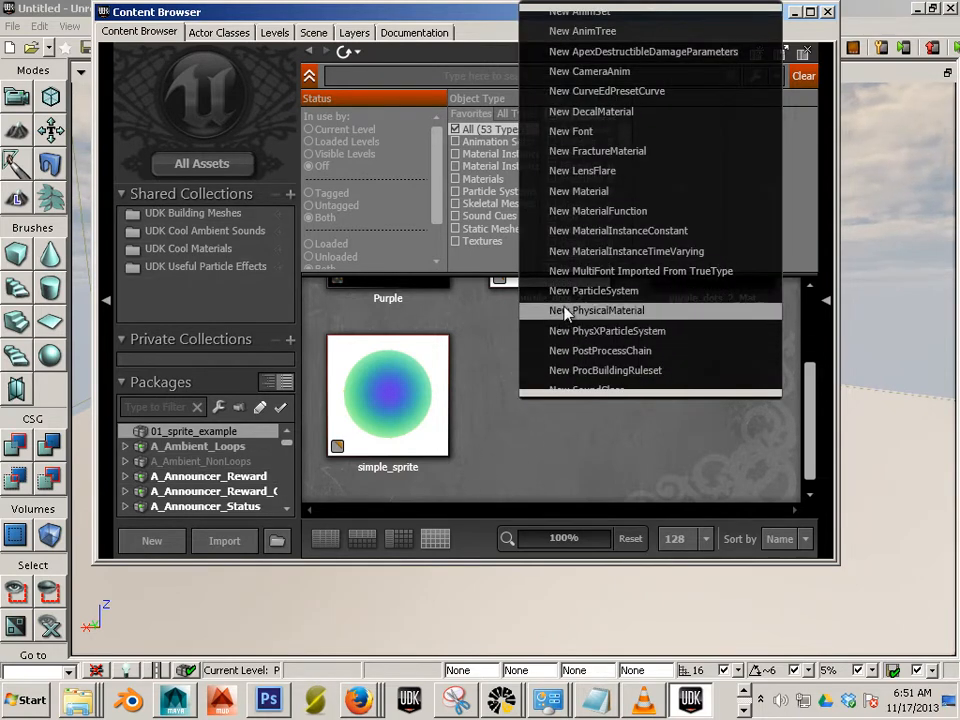
pyautogui.scroll(-1, 631, 258)
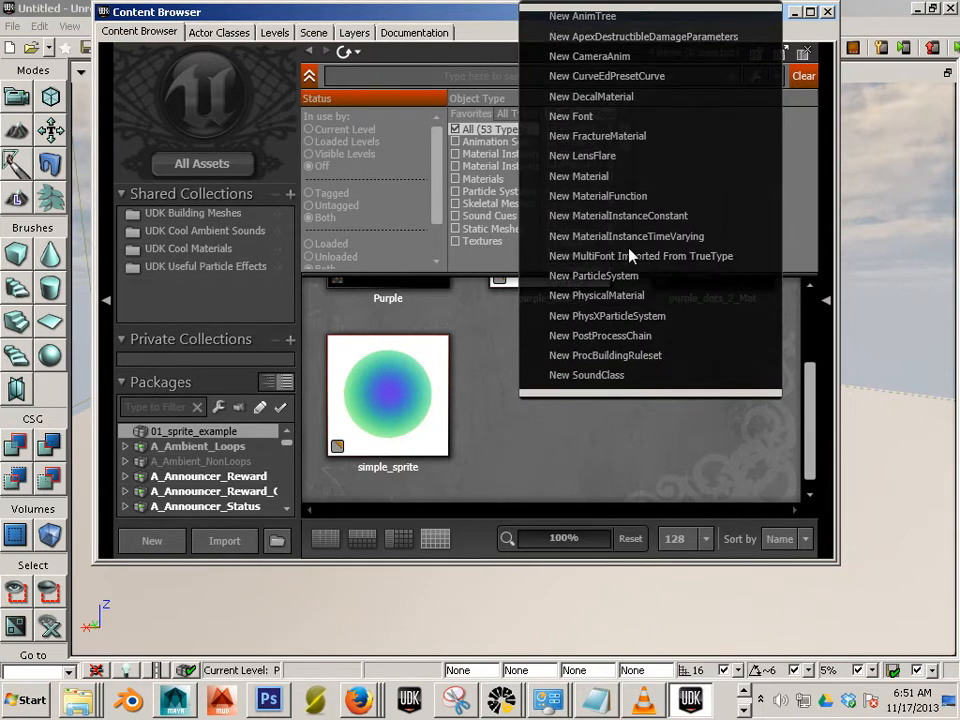
pyautogui.click(585, 176)
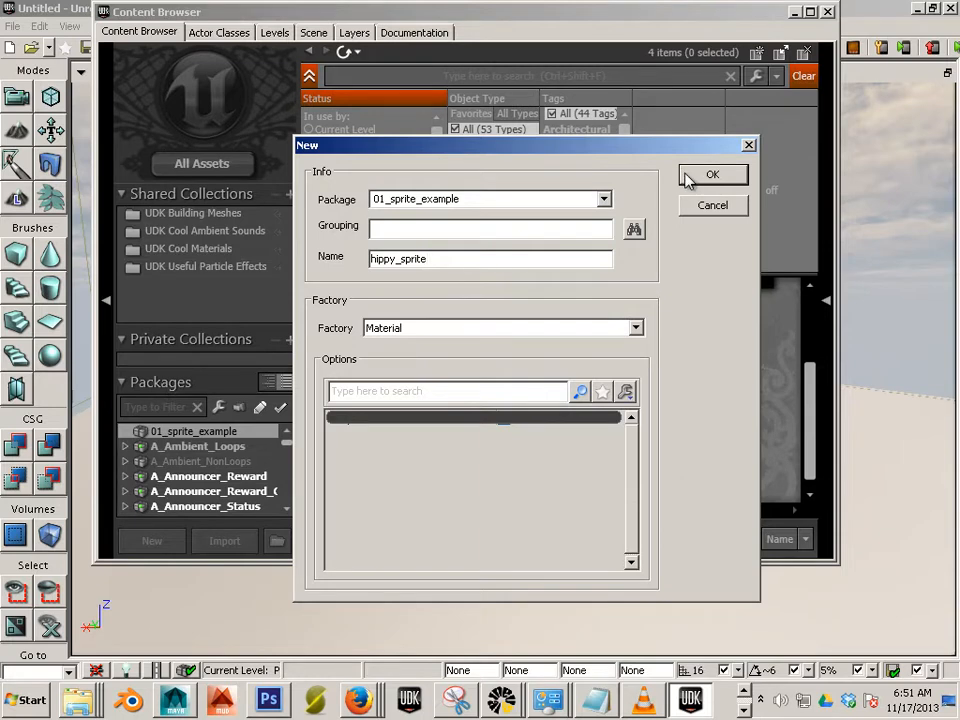
pyautogui.click(690, 178)
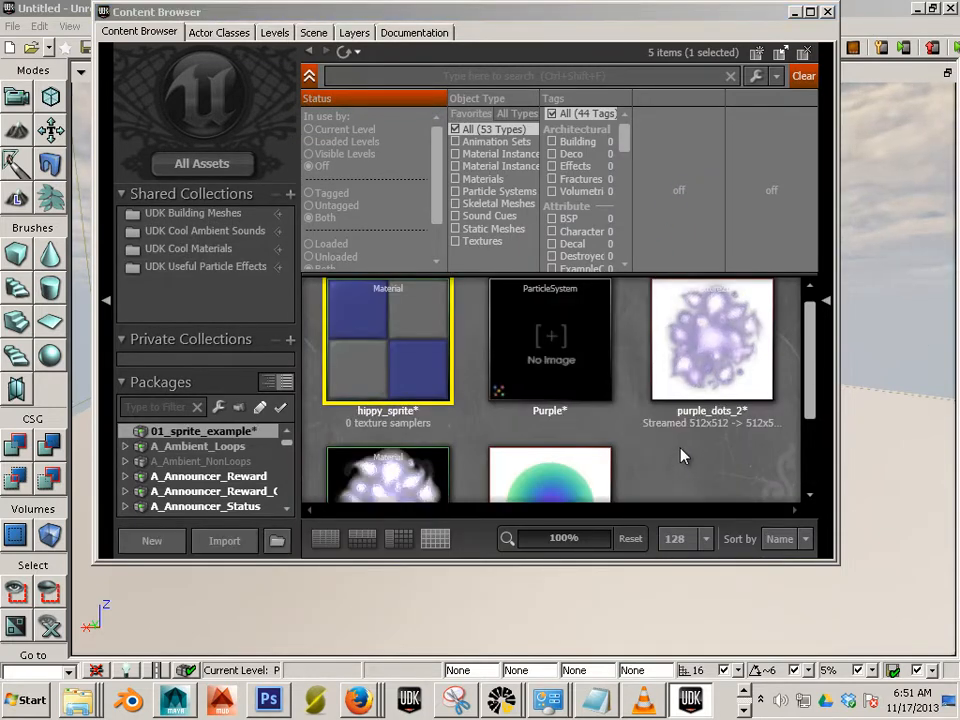
# - Open hippy_sprite in a maximized Material Editor and add a Texture Sample node that uses the simple_sprite texture
pyautogui.click(543, 468)
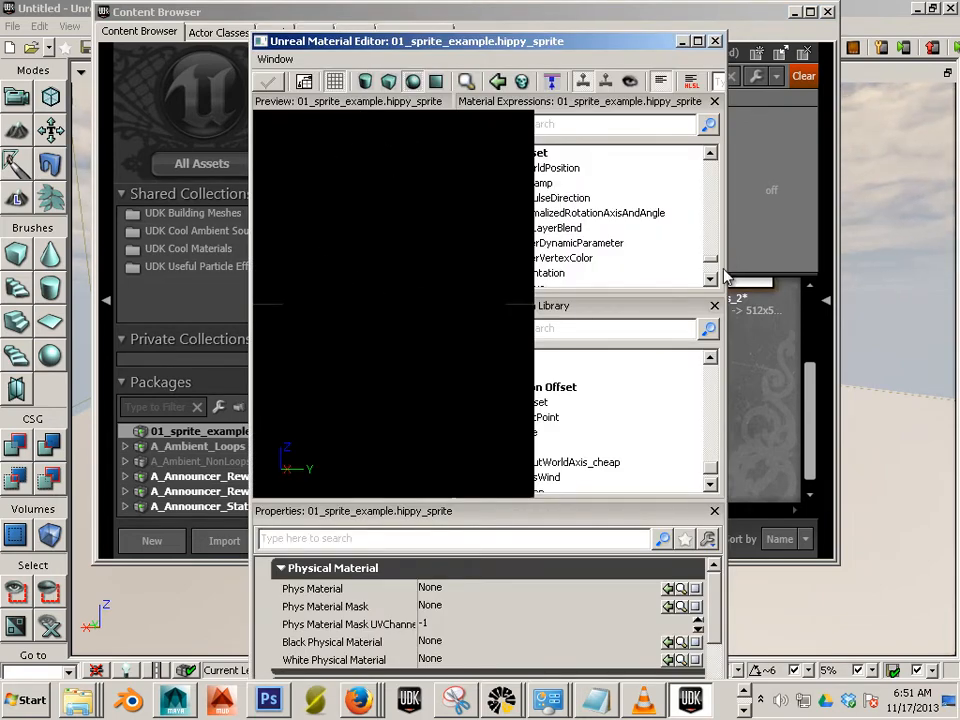
pyautogui.click(697, 41)
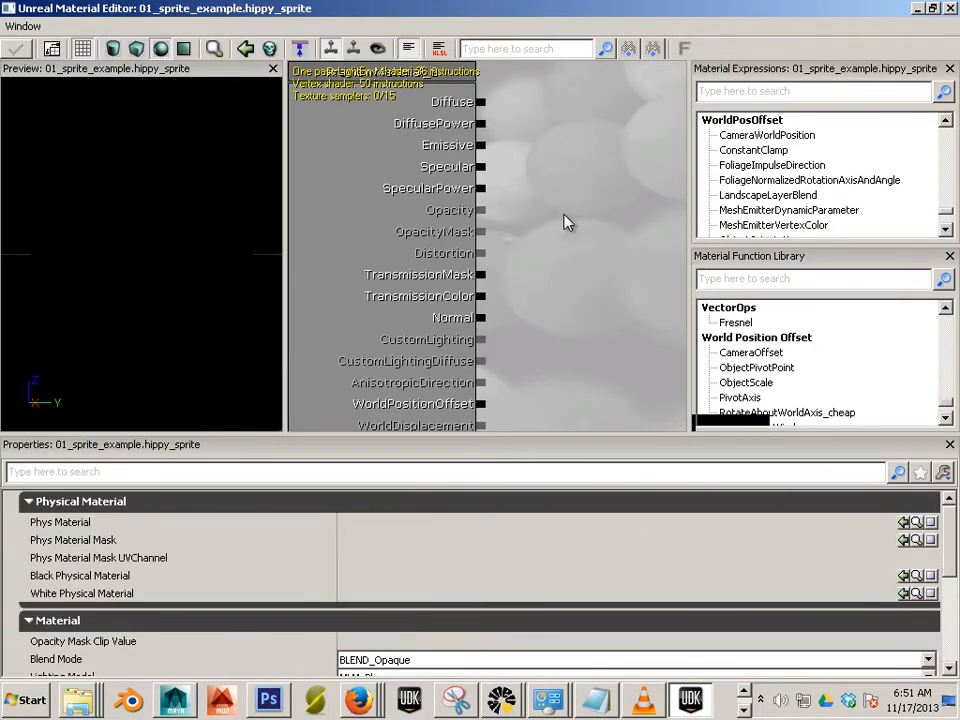
pyautogui.click(567, 222)
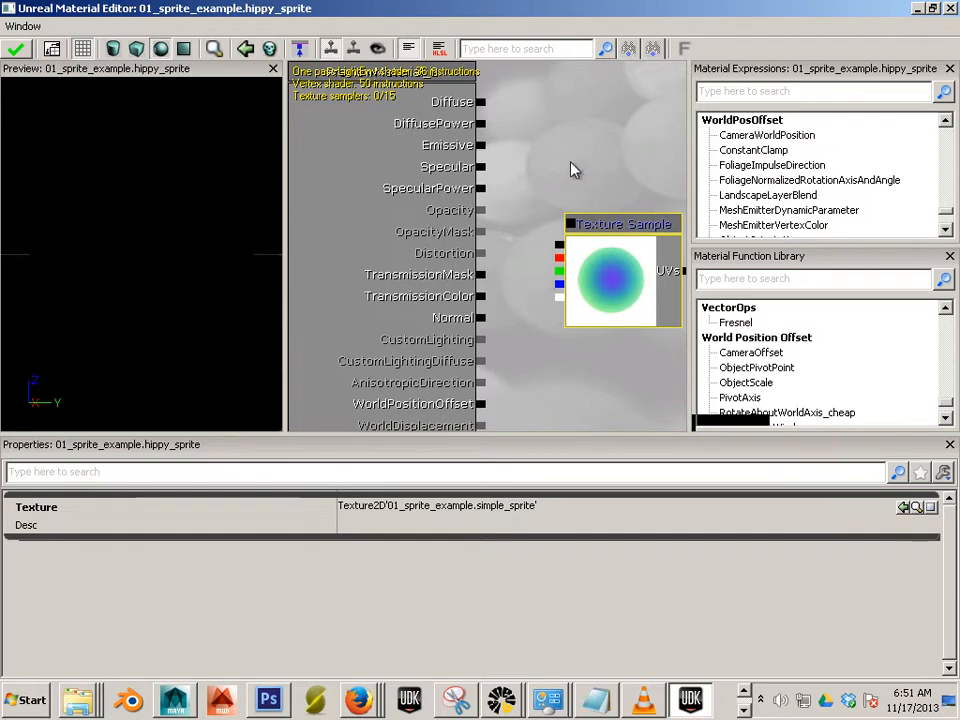
# - Set the hippy_sprite material's Blend Mode to BLEND_Additive
pyautogui.click(447, 188)
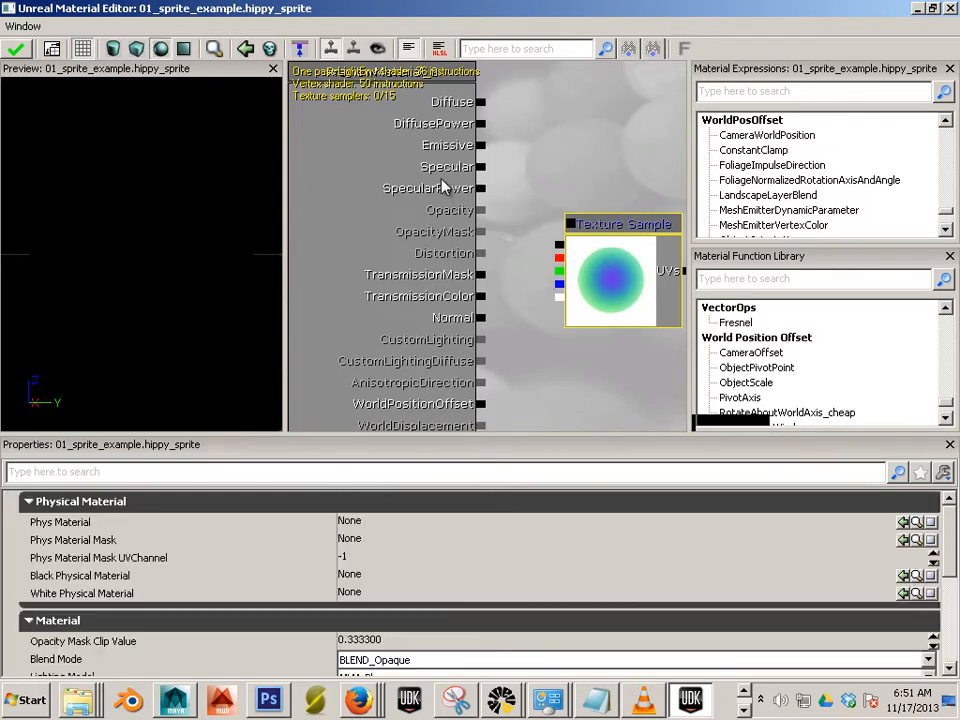
pyautogui.click(929, 660)
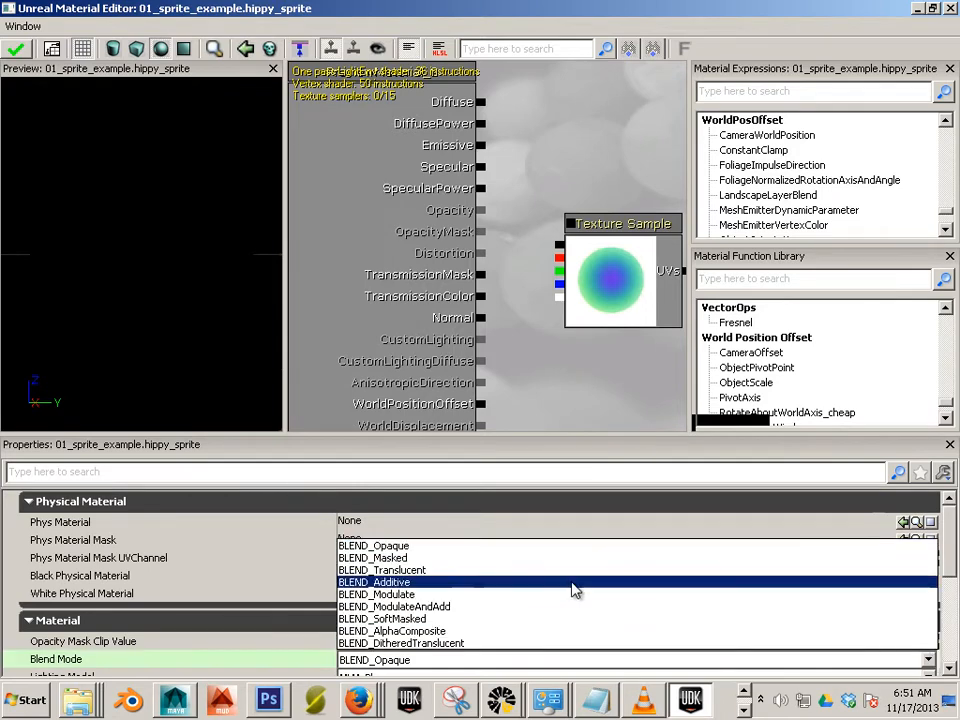
pyautogui.click(538, 591)
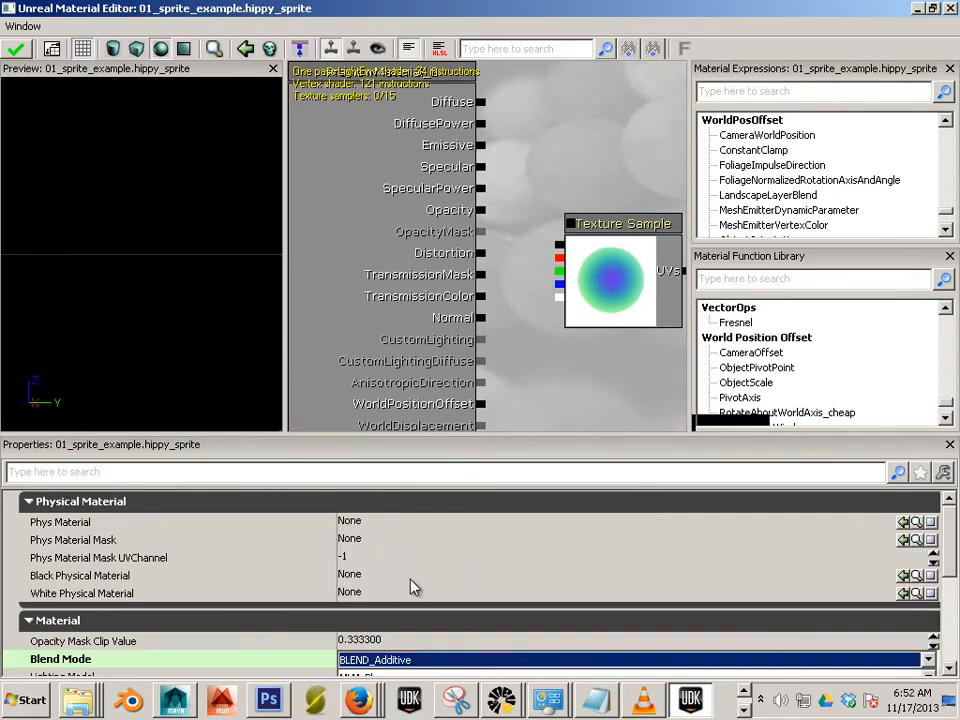
pyautogui.scroll(-3, 946, 603)
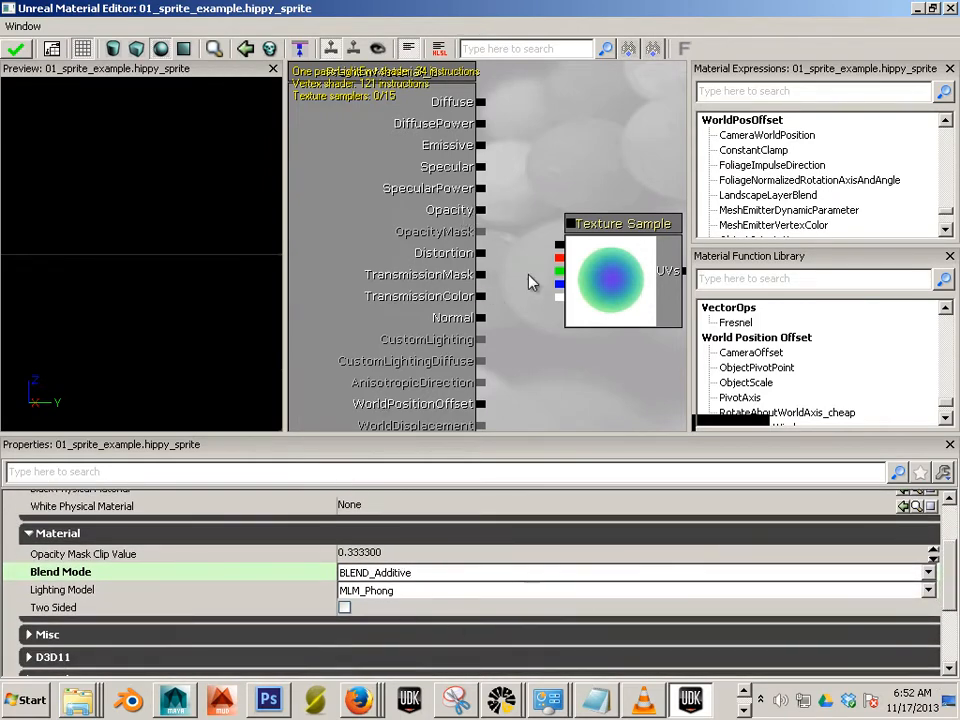
# - Connect the Texture Sample's alpha to Opacity and its color output to Emissive, and preview the material on a plane
pyautogui.moveTo(558, 297); pyautogui.dragTo(482, 211)
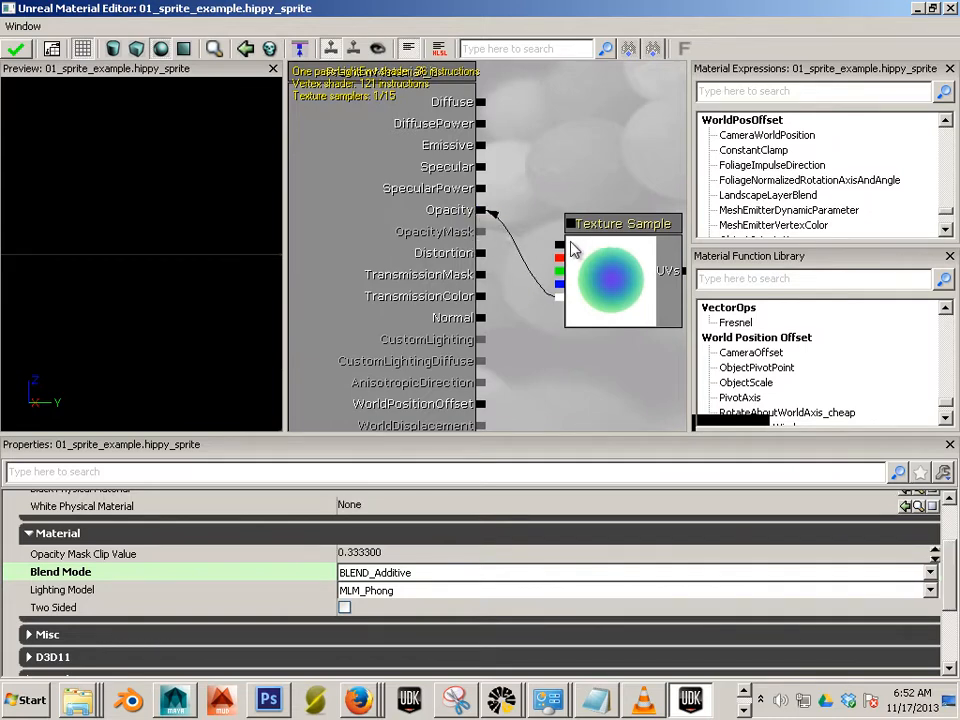
pyautogui.moveTo(557, 249); pyautogui.dragTo(482, 146)
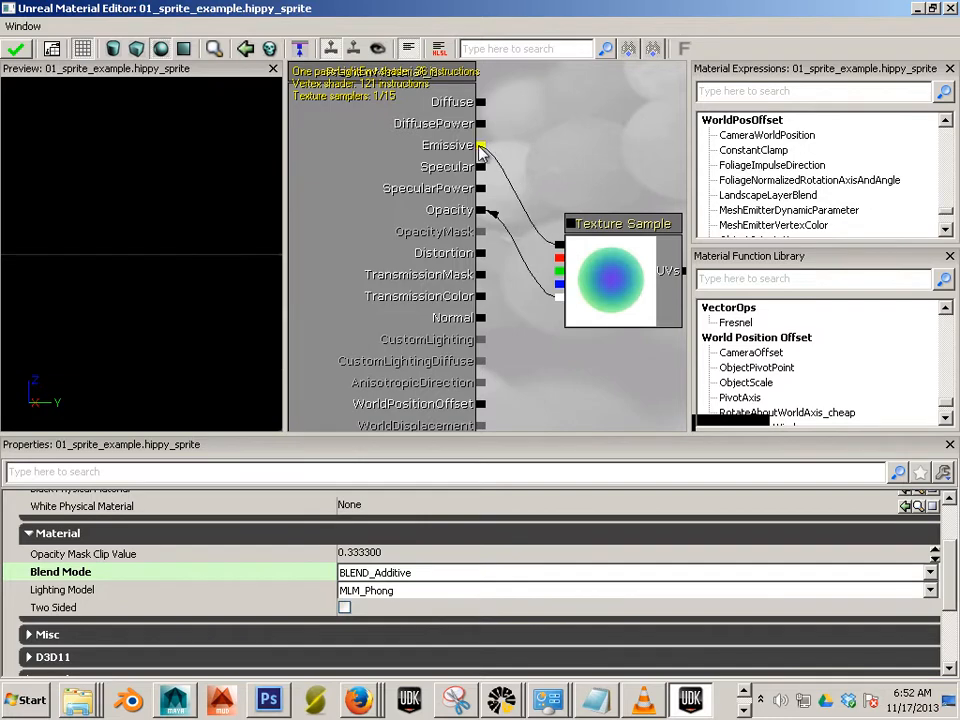
pyautogui.moveTo(249, 214); pyautogui.dragTo(4, 281)
pyautogui.click(187, 50)
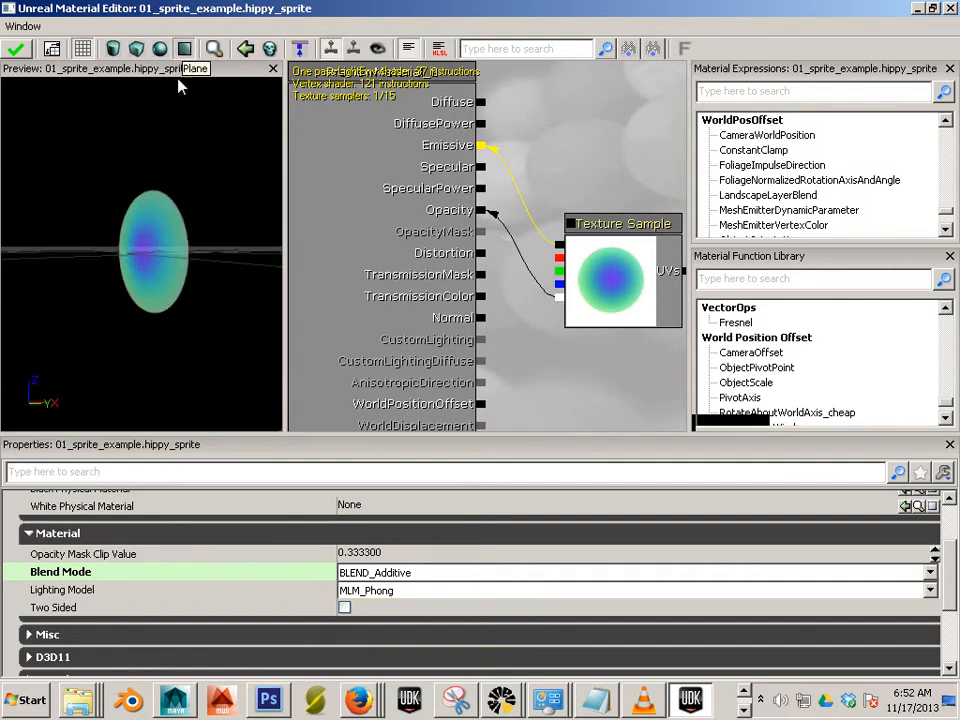
pyautogui.moveTo(118, 284); pyautogui.dragTo(12, 287)
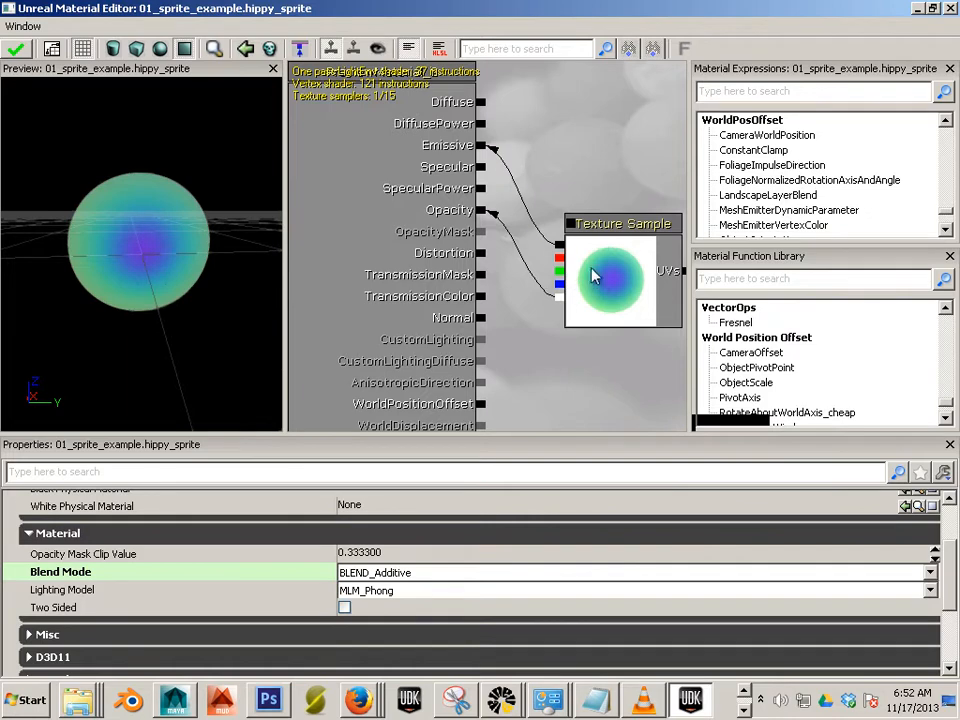
# - Find the ParticleSubUV expression with the filter "part" and add it to the graph with the simple_sprite texture
pyautogui.click(770, 91)
pyautogui.write('part')
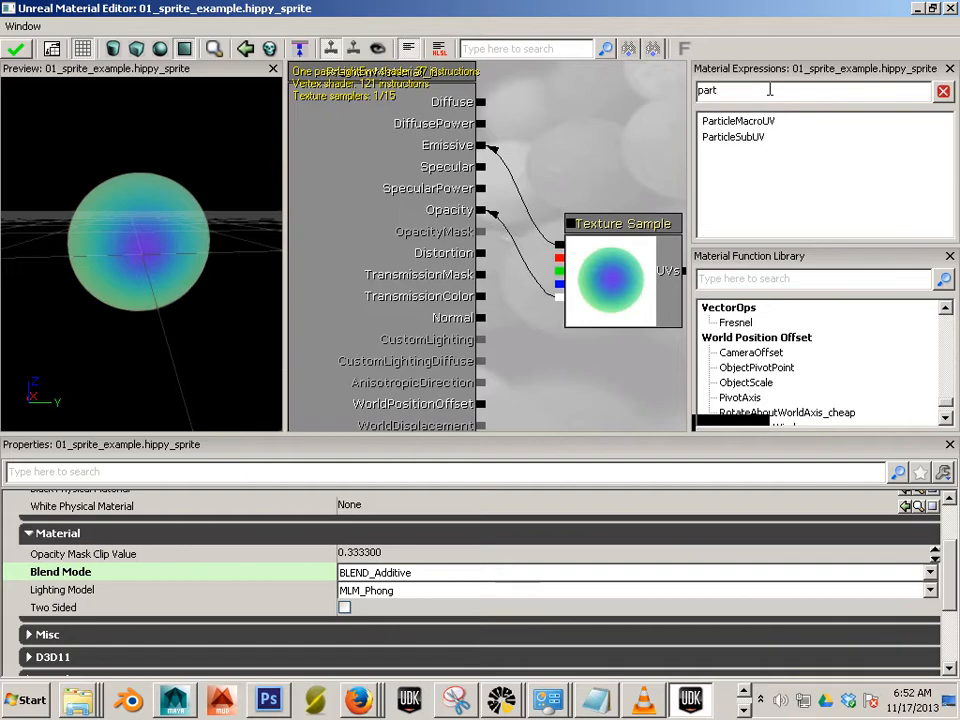
pyautogui.click(735, 138)
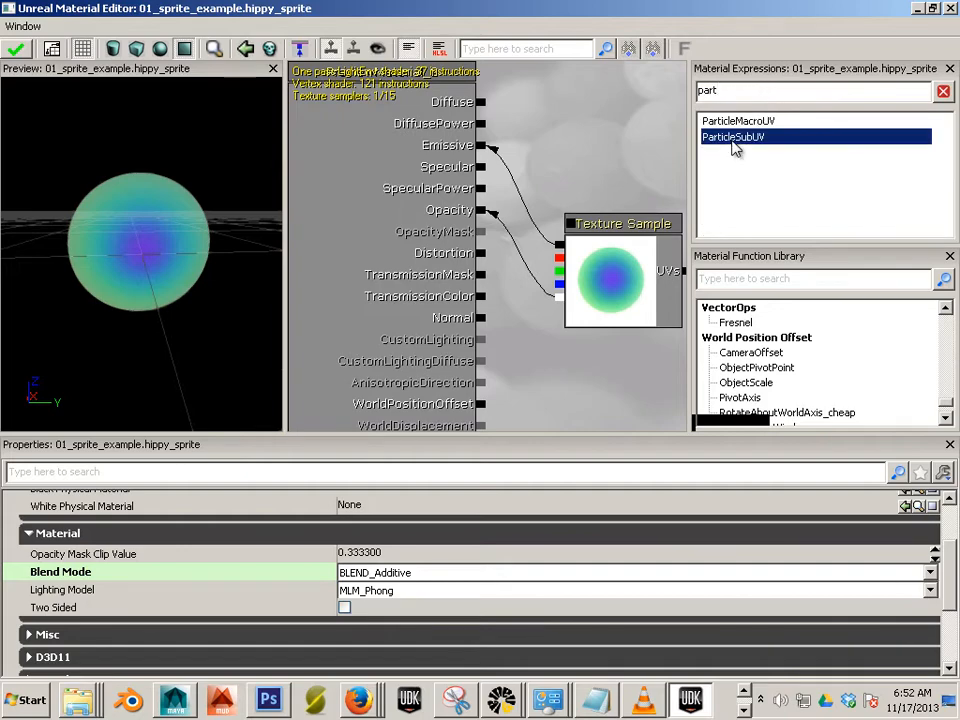
pyautogui.moveTo(622, 9); pyautogui.dragTo(632, 350)
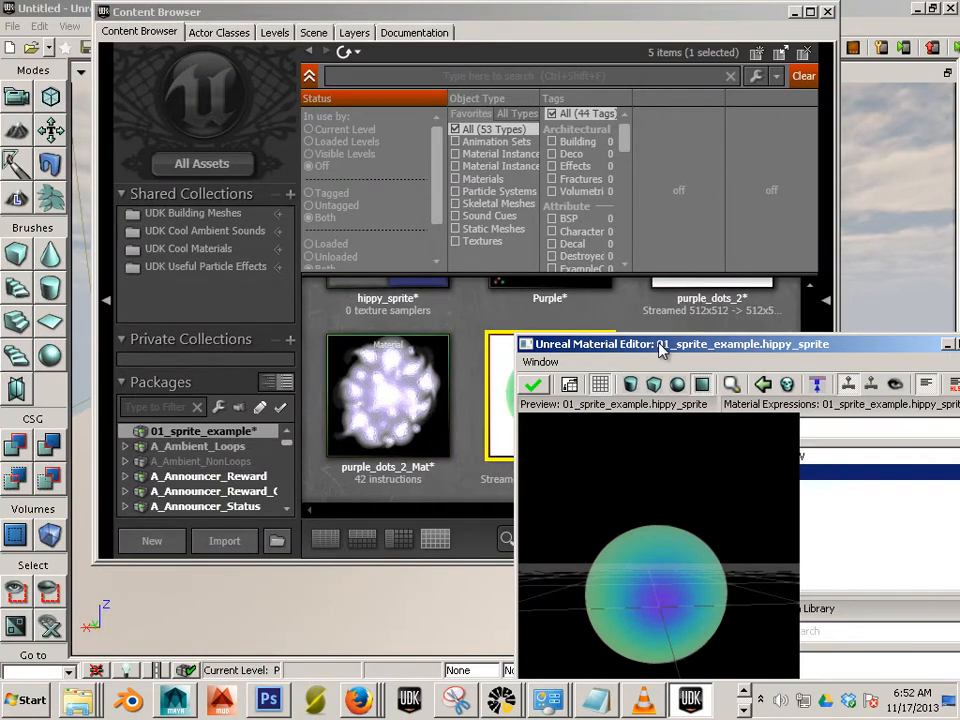
pyautogui.doubleClick(660, 345)
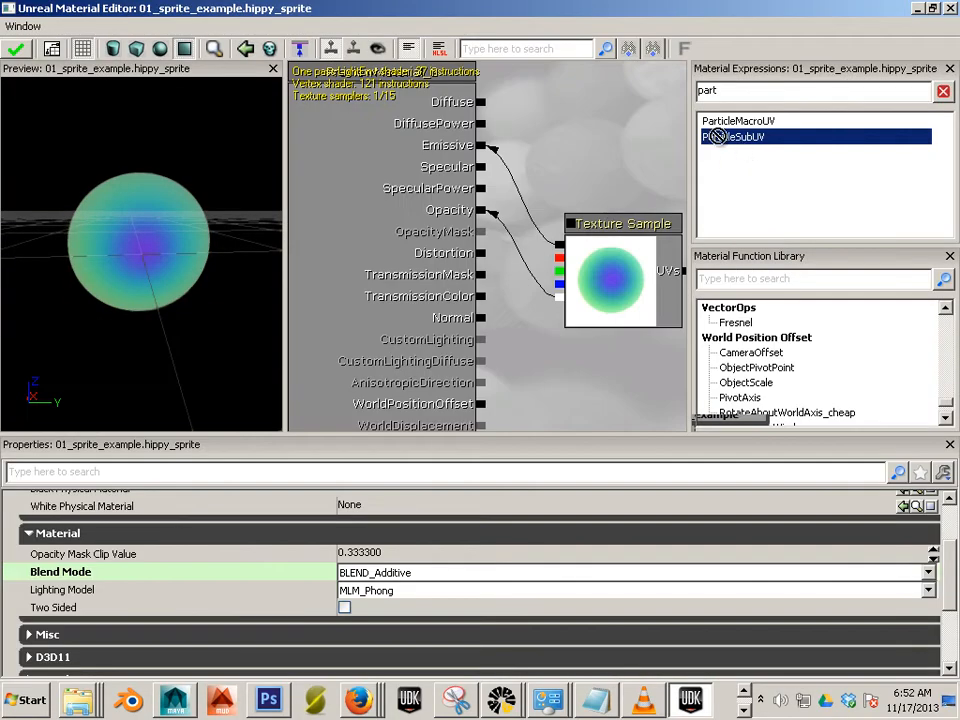
pyautogui.moveTo(724, 137); pyautogui.dragTo(592, 128)
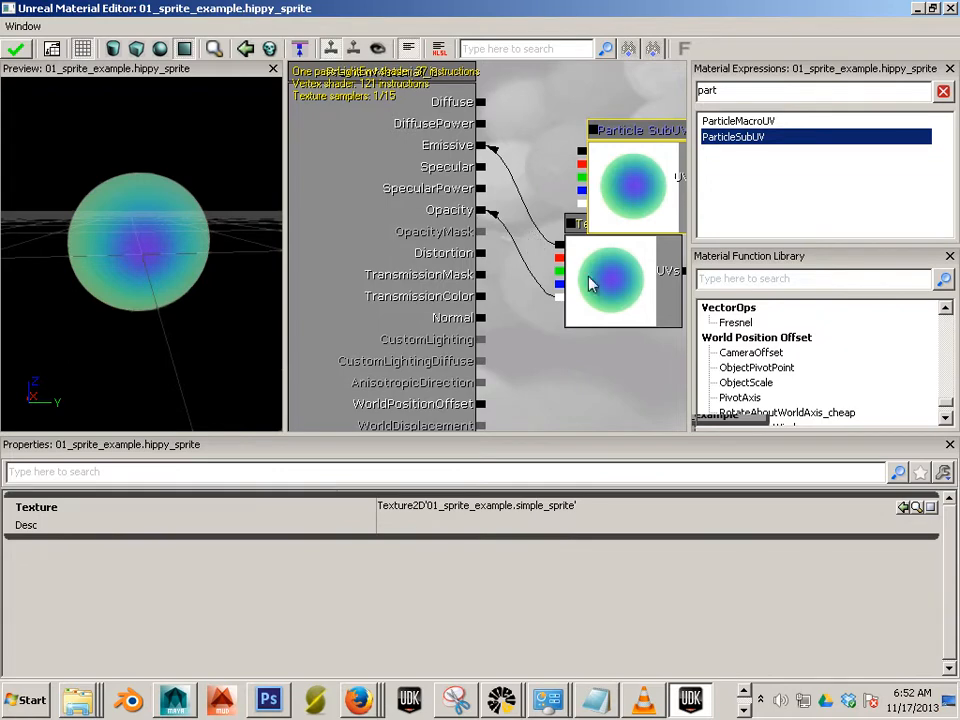
# - Connect the Particle SubUV color to Emissive and its alpha to Opacity in place of the Texture Sample, and delete that Texture Sample
pyautogui.moveTo(619, 281); pyautogui.dragTo(639, 350)
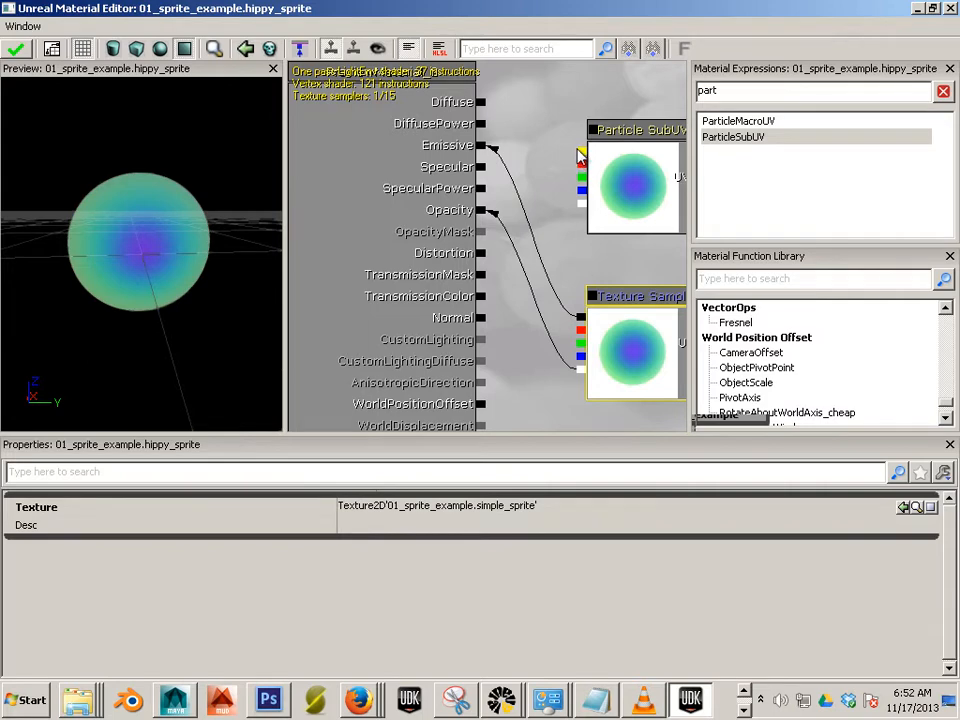
pyautogui.moveTo(580, 151); pyautogui.dragTo(484, 147)
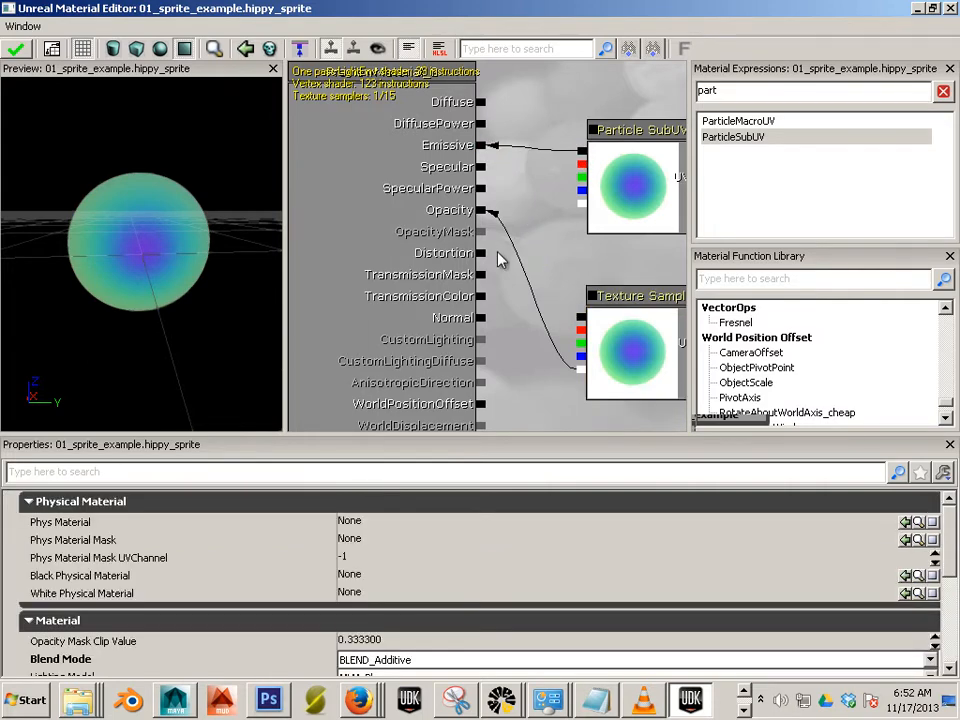
pyautogui.moveTo(543, 210); pyautogui.dragTo(486, 210)
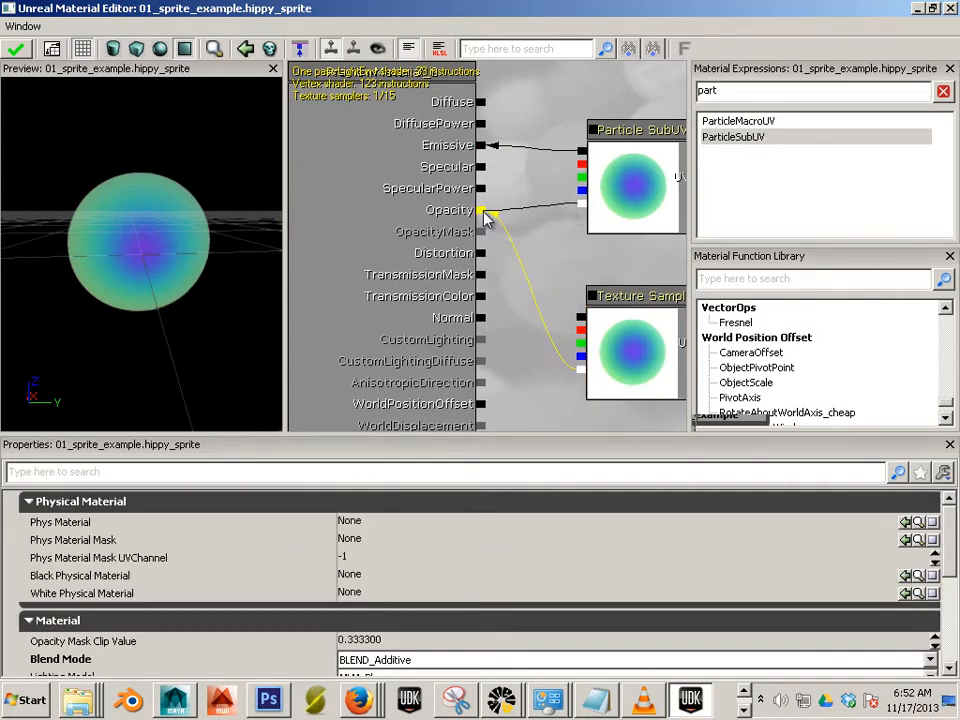
pyautogui.click(603, 305)
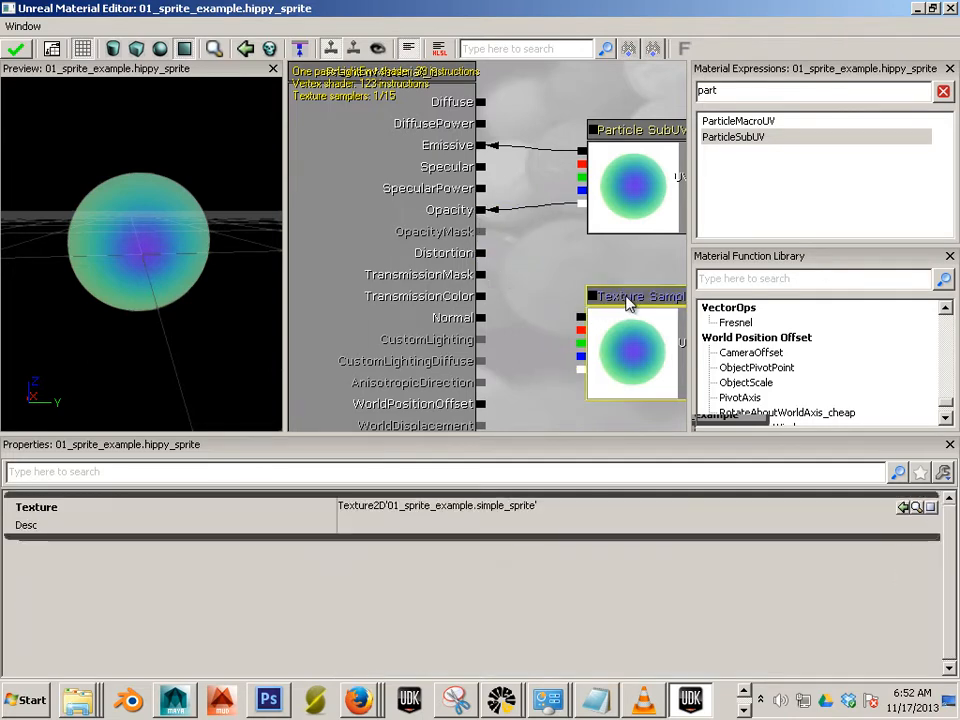
pyautogui.press('Delete')
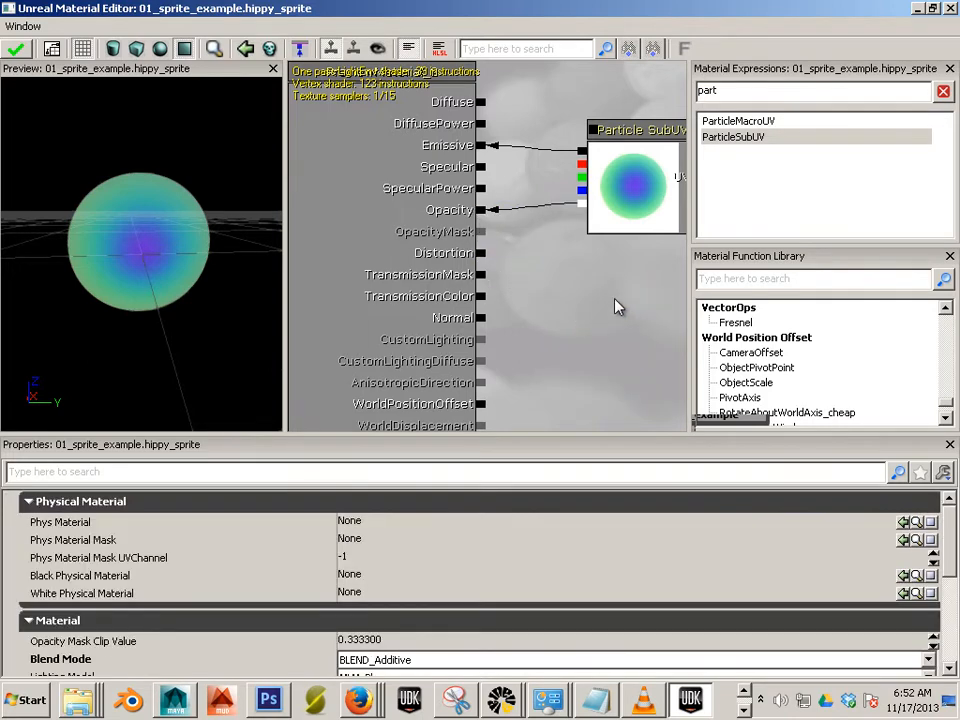
# - Make the hippy_sprite material Two Sided and check the plane preview from another angle
pyautogui.moveTo(615, 304); pyautogui.dragTo(514, 338)
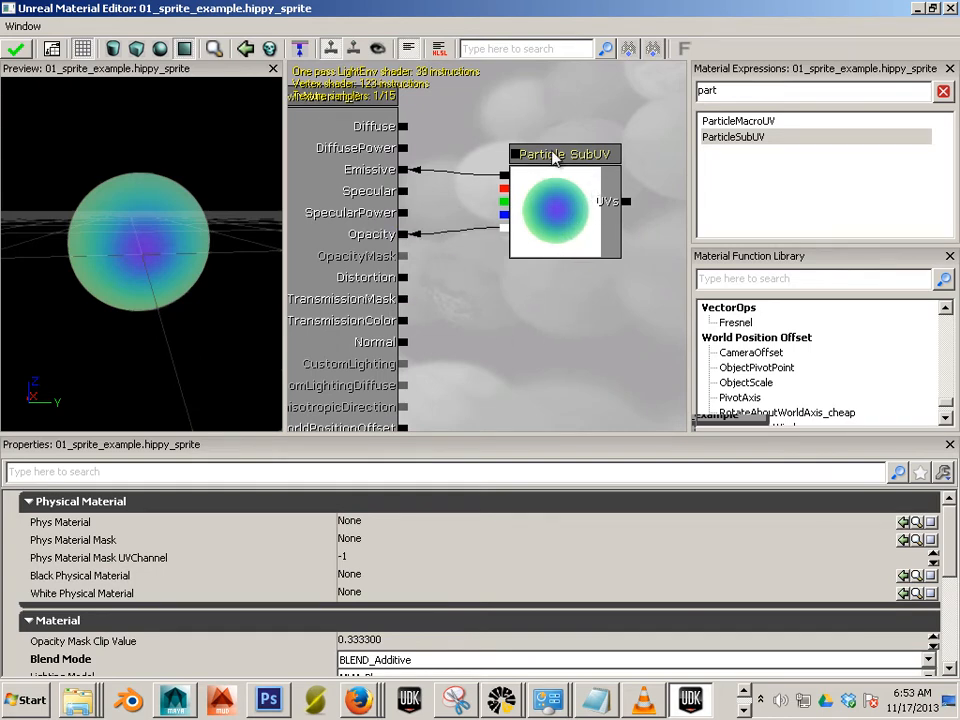
pyautogui.moveTo(278, 352)
pyautogui.mouseDown()
pyautogui.moveTo(246, 345)
pyautogui.moveTo(269, 353)
pyautogui.mouseUp()
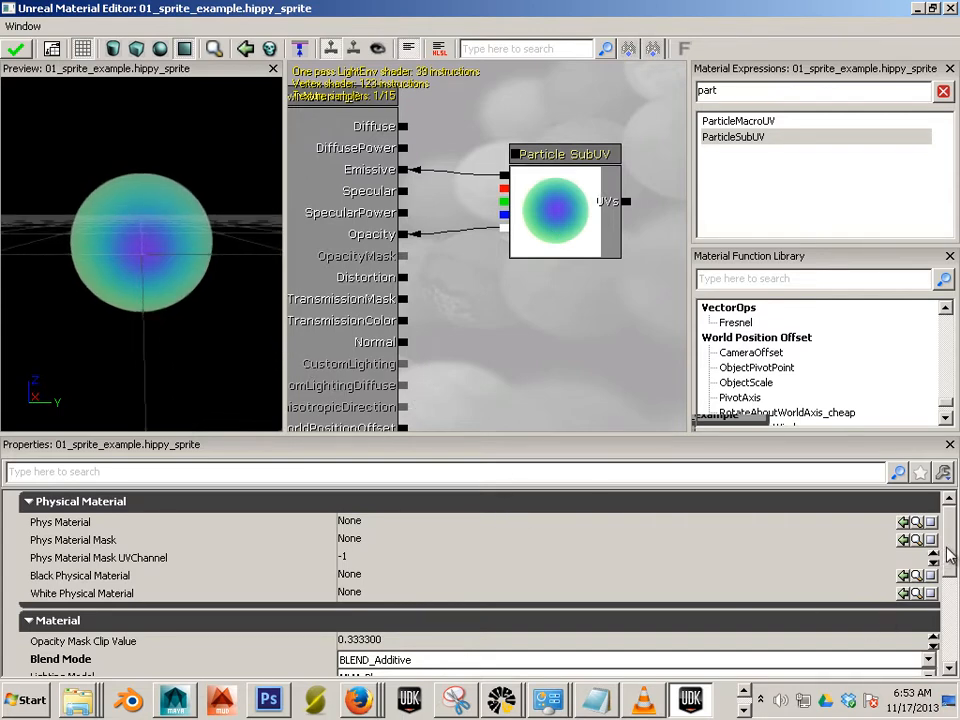
pyautogui.moveTo(948, 560); pyautogui.dragTo(957, 605)
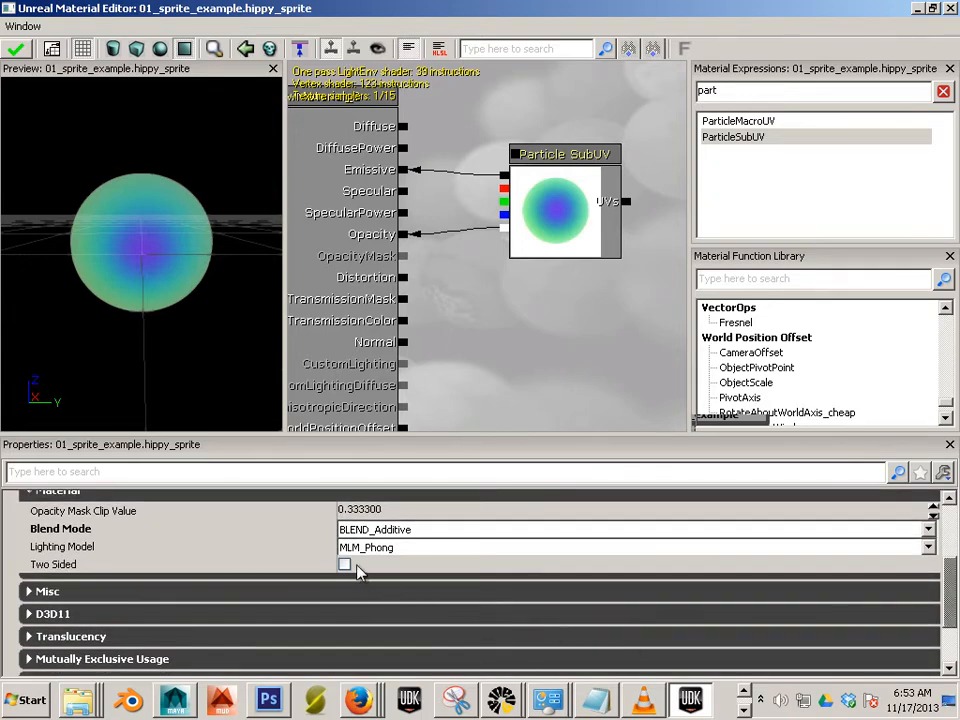
pyautogui.moveTo(199, 370)
pyautogui.mouseDown()
pyautogui.moveTo(298, 400)
pyautogui.moveTo(136, 352)
pyautogui.moveTo(293, 358)
pyautogui.moveTo(150, 350)
pyautogui.moveTo(290, 341)
pyautogui.moveTo(1, 317)
pyautogui.moveTo(0, 281)
pyautogui.moveTo(163, 273)
pyautogui.mouseUp()
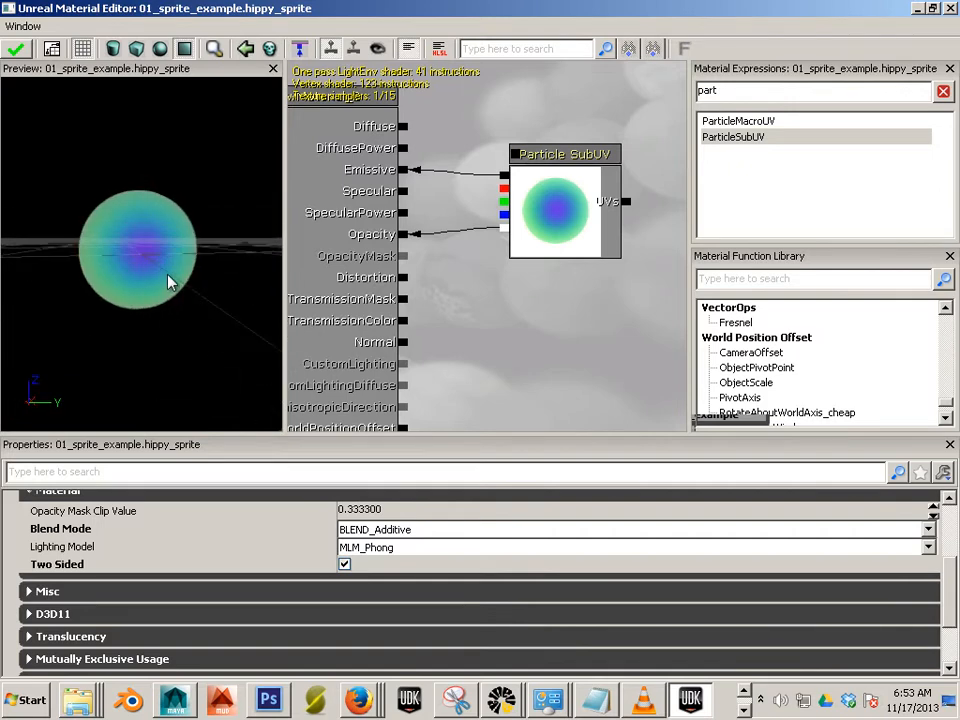
# - Apply the material changes, close the Material Editor and save the 01_sprite_example package
pyautogui.click(16, 50)
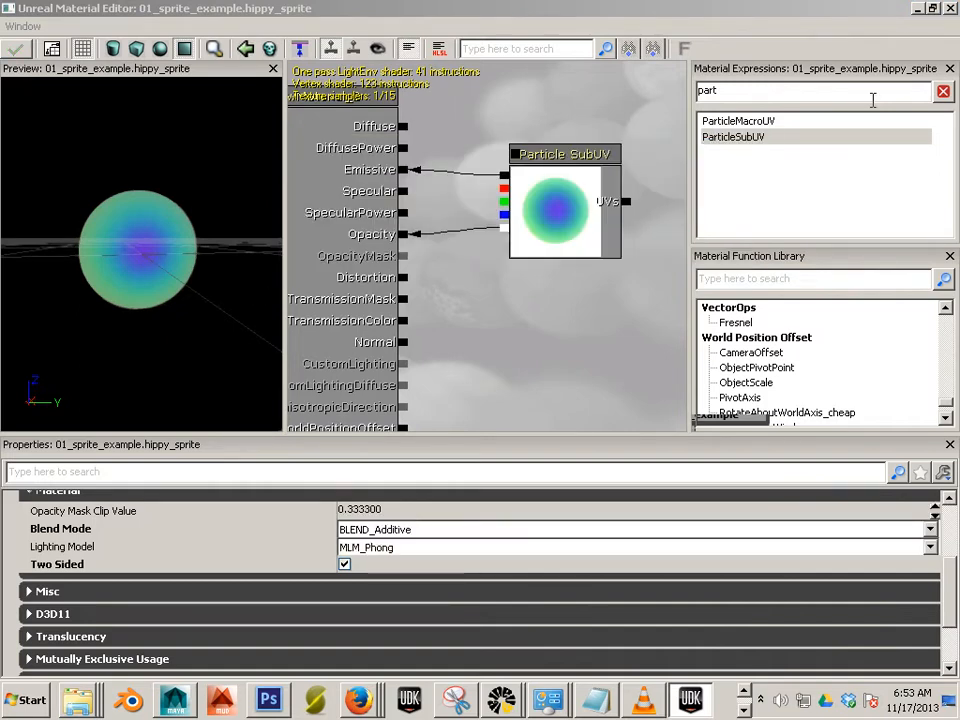
pyautogui.click(949, 9)
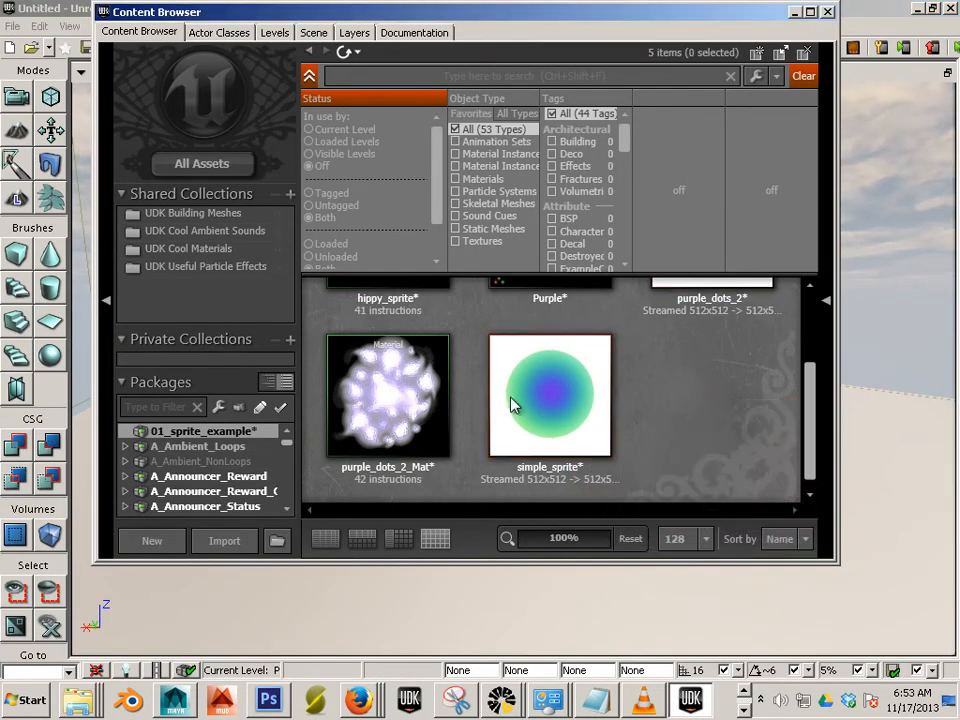
pyautogui.rightClick(218, 440)
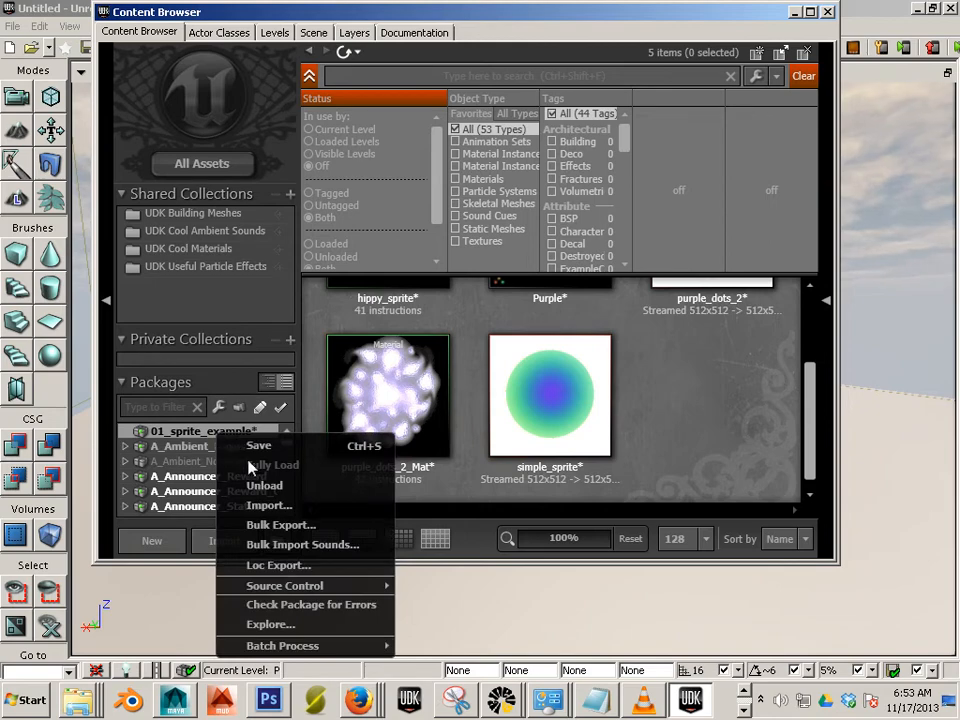
pyautogui.click(252, 445)
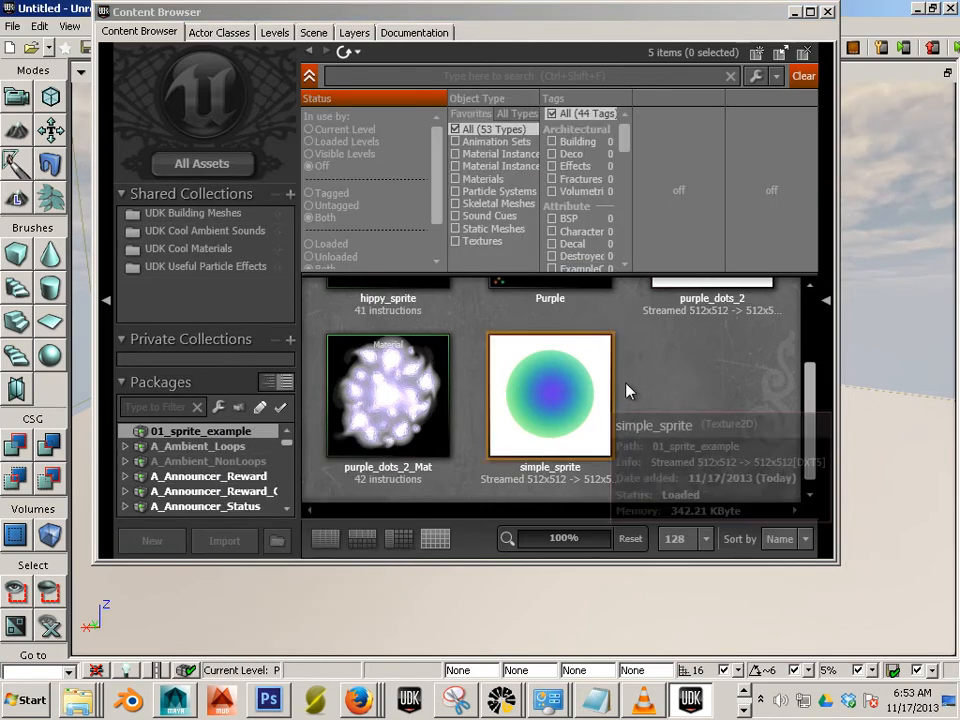
# - Create a new ParticleSystem named hippy_sprite_part in the 01_sprite_example package
pyautogui.rightClick(651, 393)
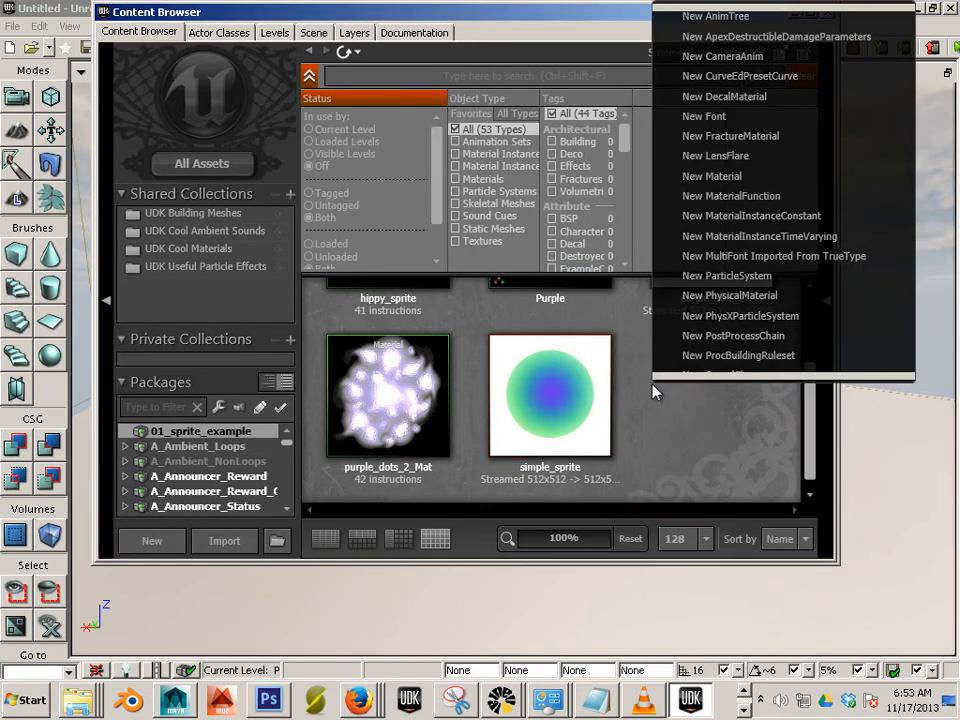
pyautogui.scroll(-1, 600, 420)
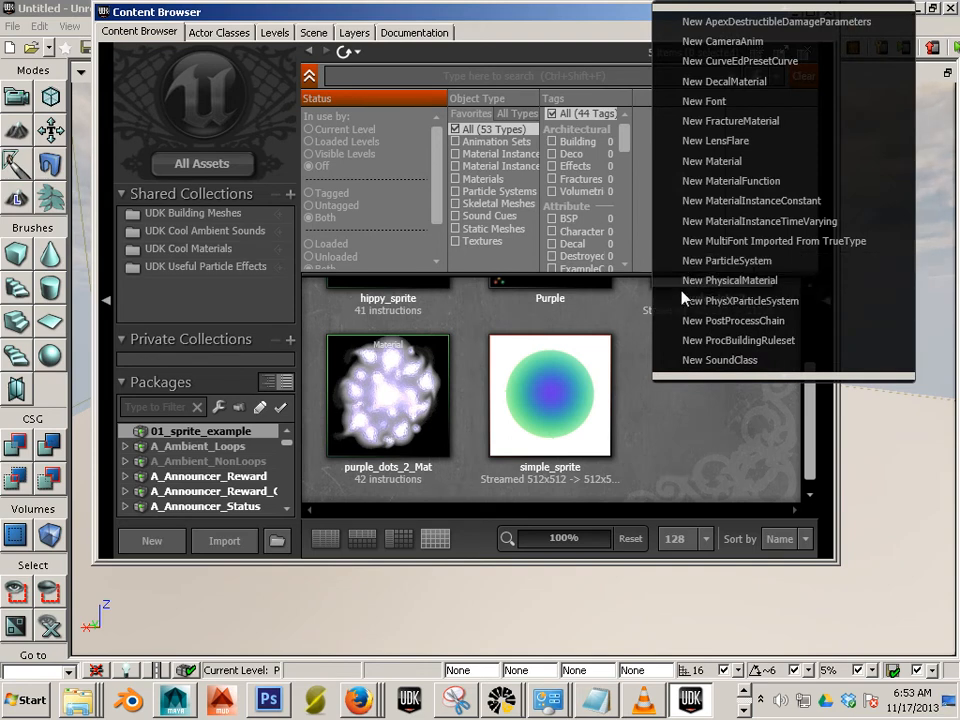
pyautogui.click(808, 271)
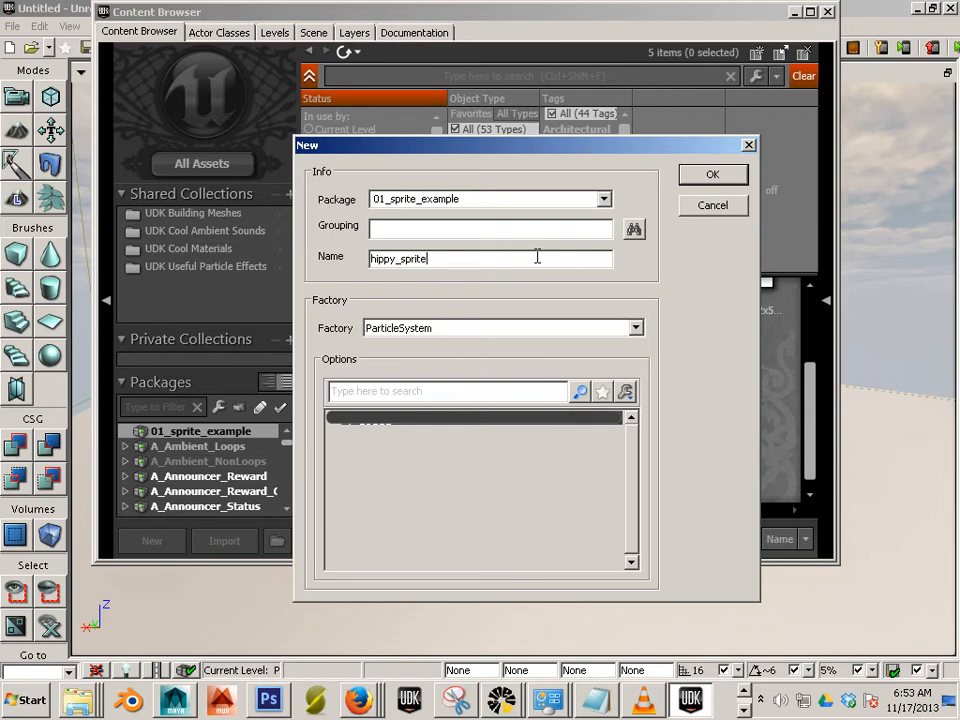
pyautogui.click(699, 177)
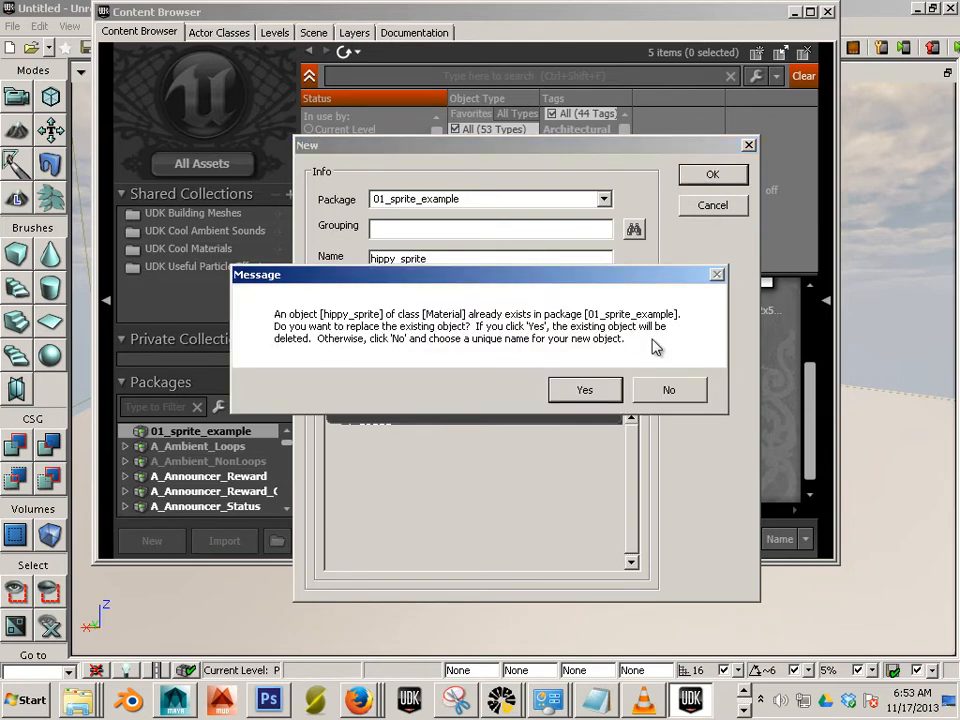
pyautogui.click(660, 396)
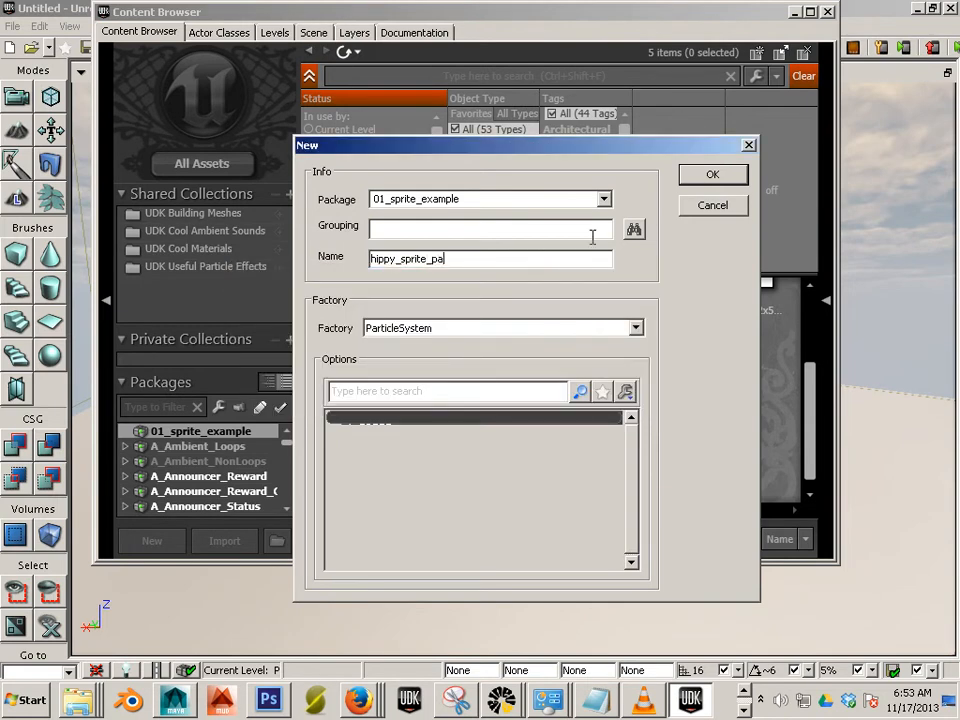
pyautogui.click(712, 174)
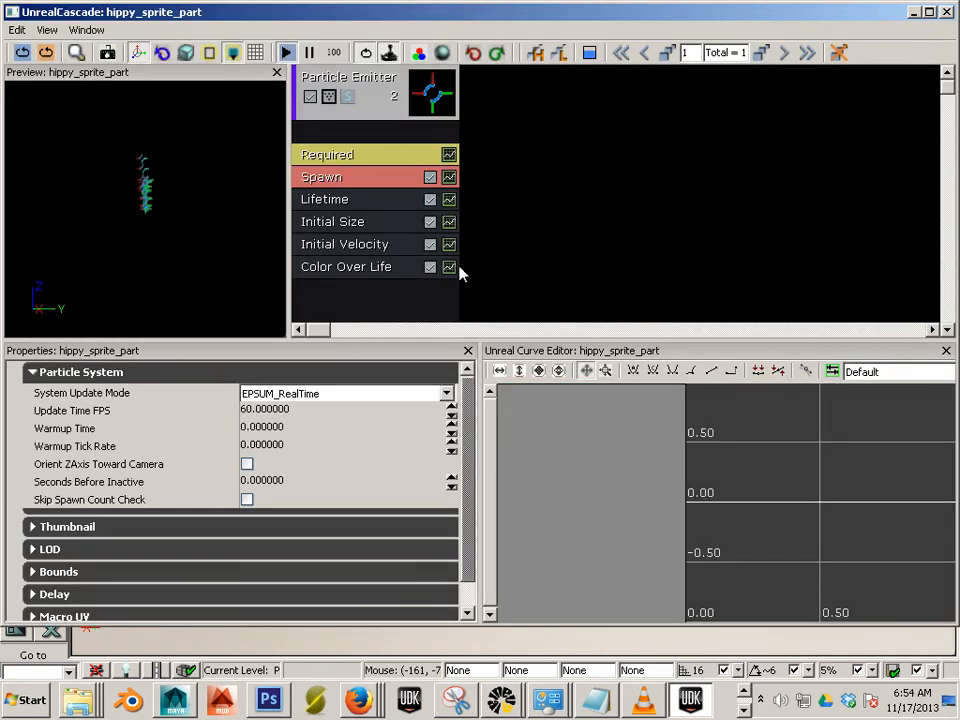
# - Delete the default Particle Emitter from hippy_sprite_part and select the hippy_sprite material in the Content Browser, keeping the Cascade window accessible
pyautogui.click(365, 100)
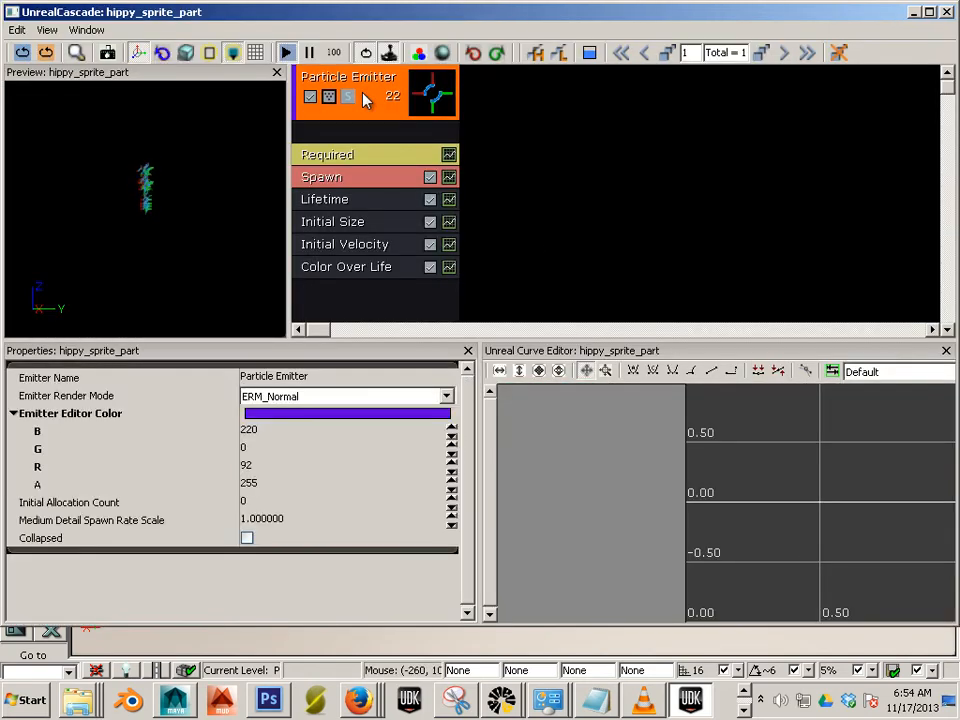
pyautogui.press('Delete')
pyautogui.moveTo(347, 20); pyautogui.dragTo(347, 429)
pyautogui.moveTo(538, 427); pyautogui.dragTo(516, 551)
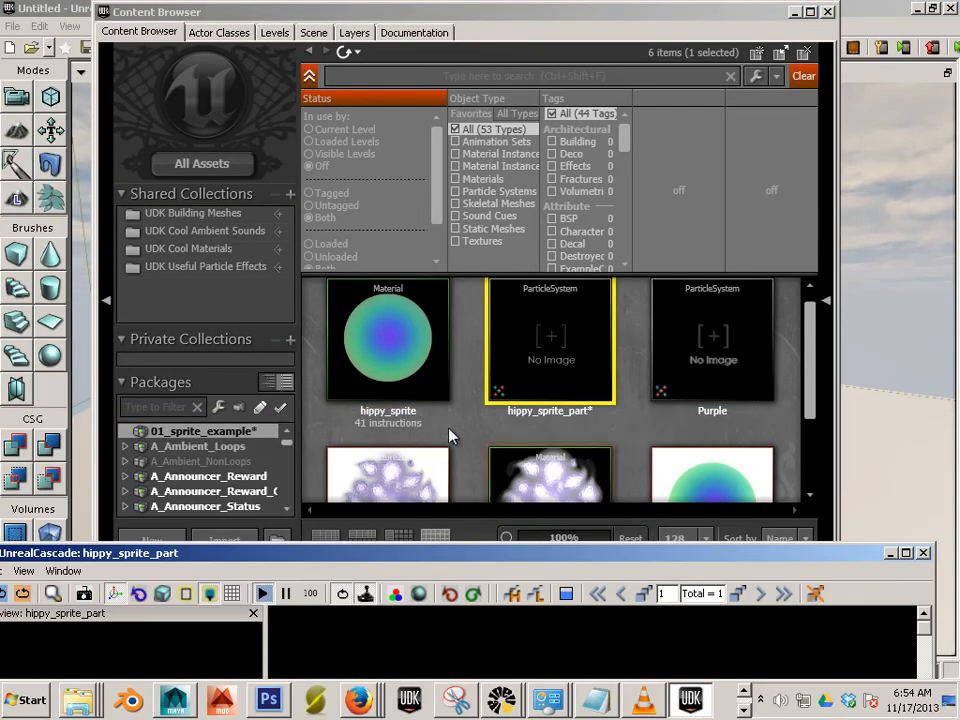
pyautogui.moveTo(400, 364)
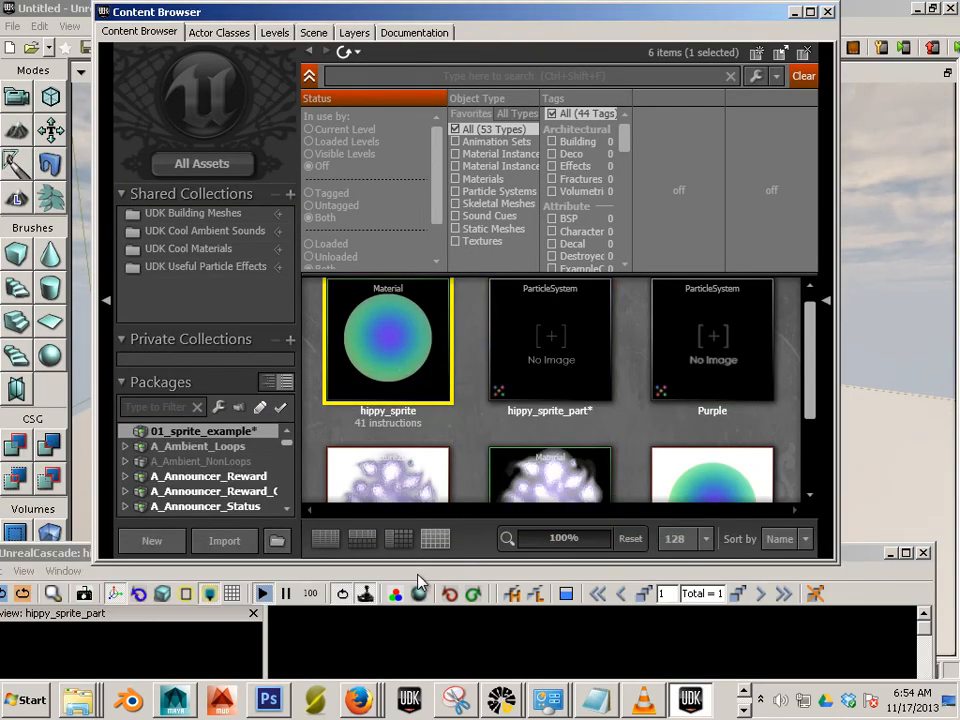
# - Add a new ParticleSpriteEmitter using the selected hippy_sprite material to the empty hippy_sprite_part system and restart its simulation
pyautogui.click(225, 553)
pyautogui.moveTo(228, 556); pyautogui.dragTo(292, 28)
pyautogui.rightClick(530, 184)
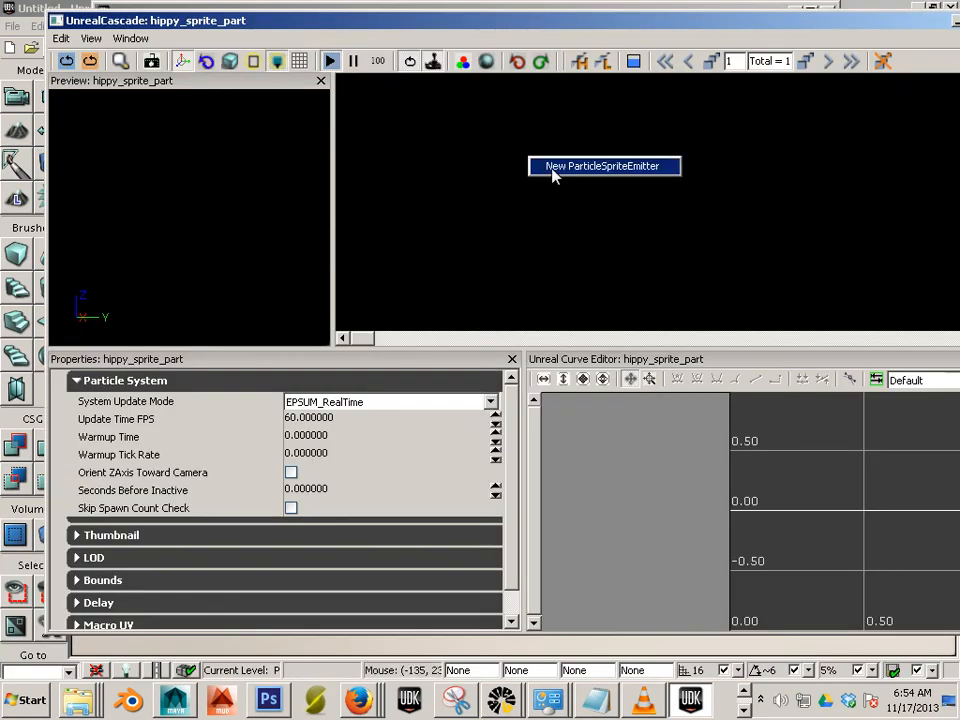
pyautogui.click(553, 175)
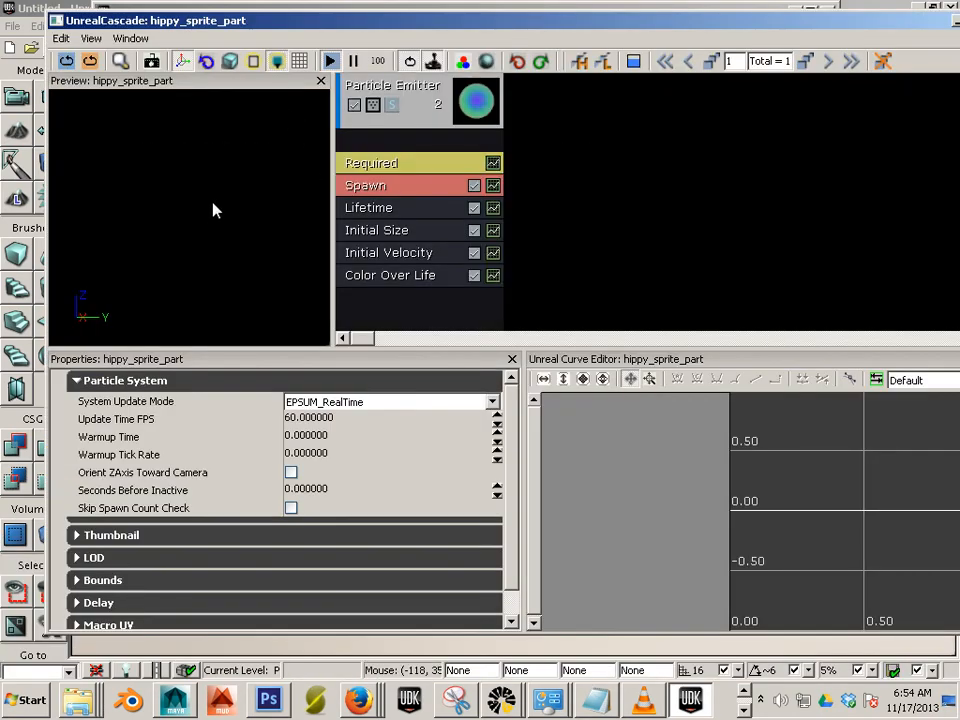
pyautogui.click(63, 61)
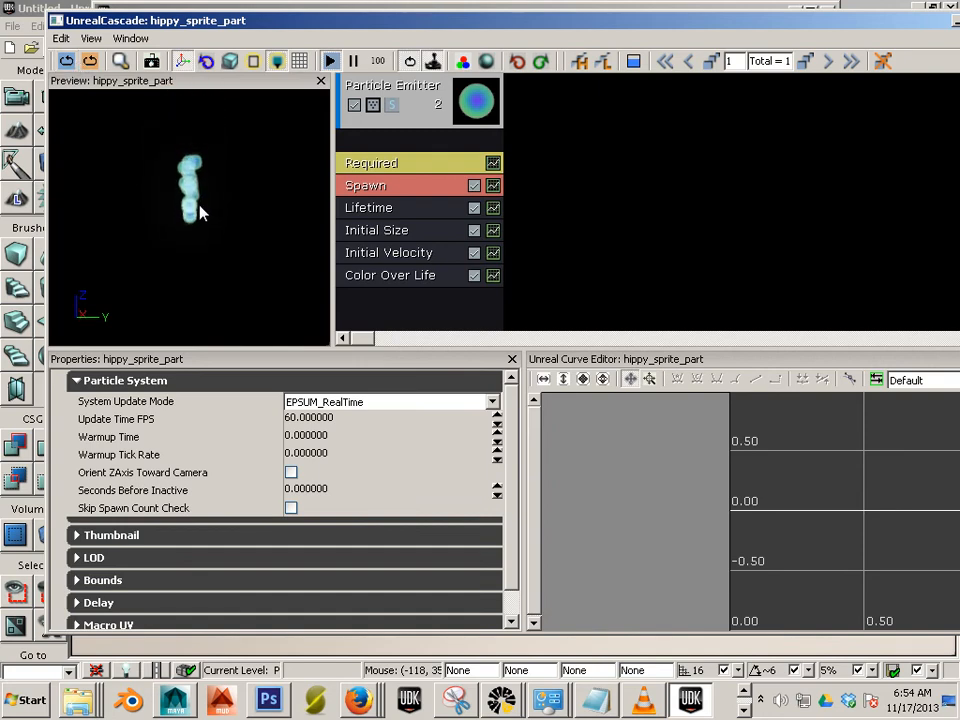
# - Inspect the emitted sprites up close in the Cascade preview and turn on the preview's grid
pyautogui.moveTo(200, 212); pyautogui.dragTo(208, 161, button='right')
pyautogui.moveTo(208, 161); pyautogui.dragTo(204, 201, button='middle')
pyautogui.moveTo(204, 201); pyautogui.dragTo(220, 146, button='right')
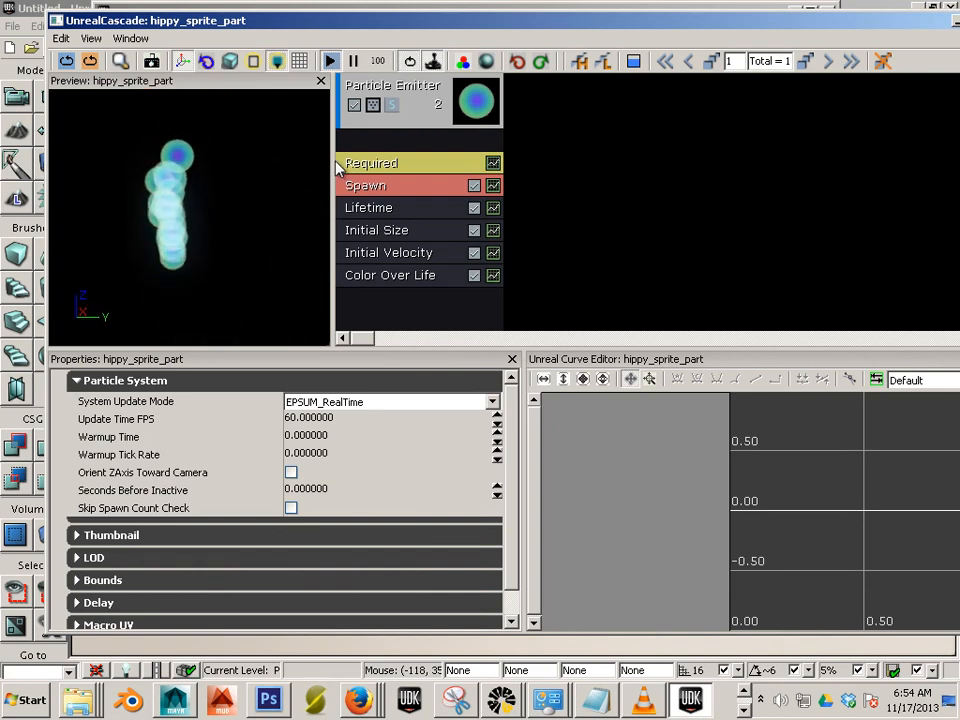
pyautogui.moveTo(336, 162); pyautogui.dragTo(49, 199)
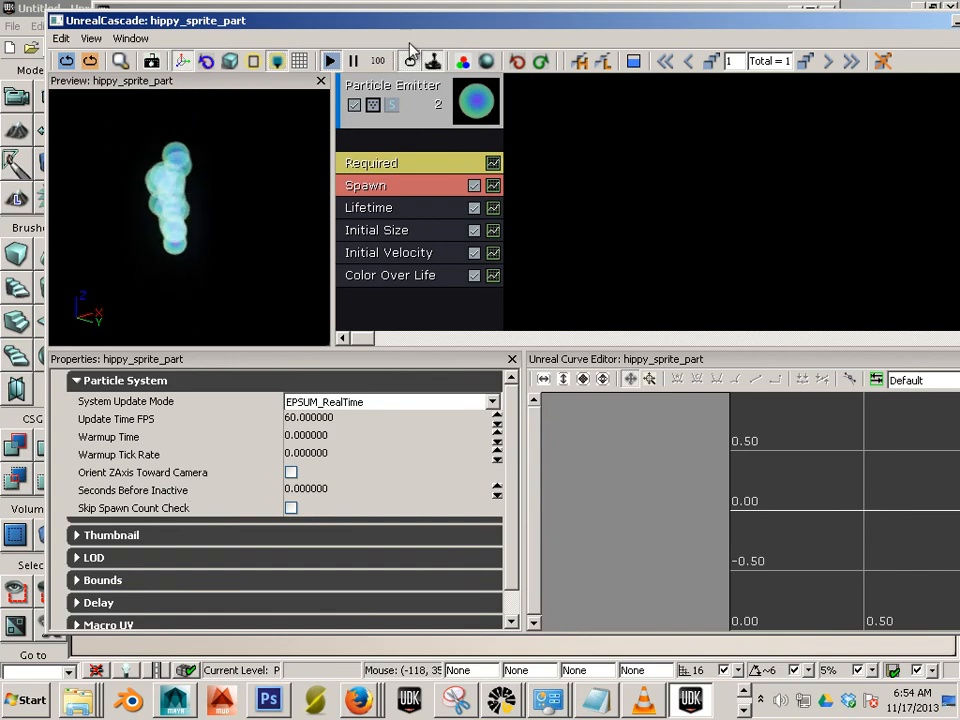
pyautogui.click(299, 62)
pyautogui.moveTo(245, 259)
pyautogui.mouseDown()
pyautogui.moveTo(69, 279)
pyautogui.moveTo(338, 297)
pyautogui.moveTo(234, 251)
pyautogui.moveTo(249, 223)
pyautogui.moveTo(240, 257)
pyautogui.mouseUp()
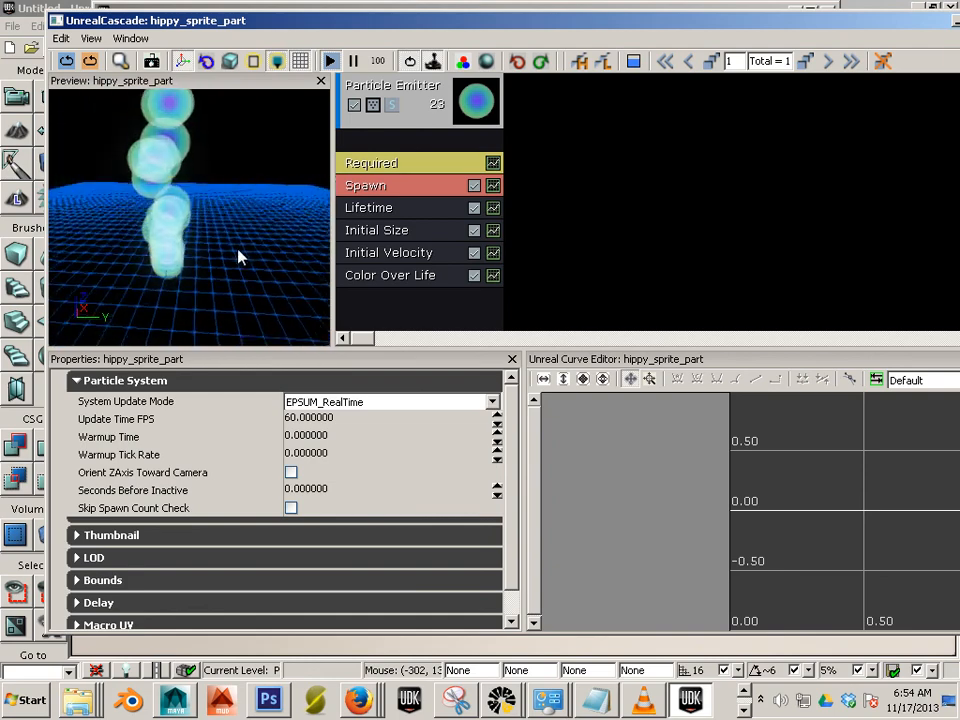